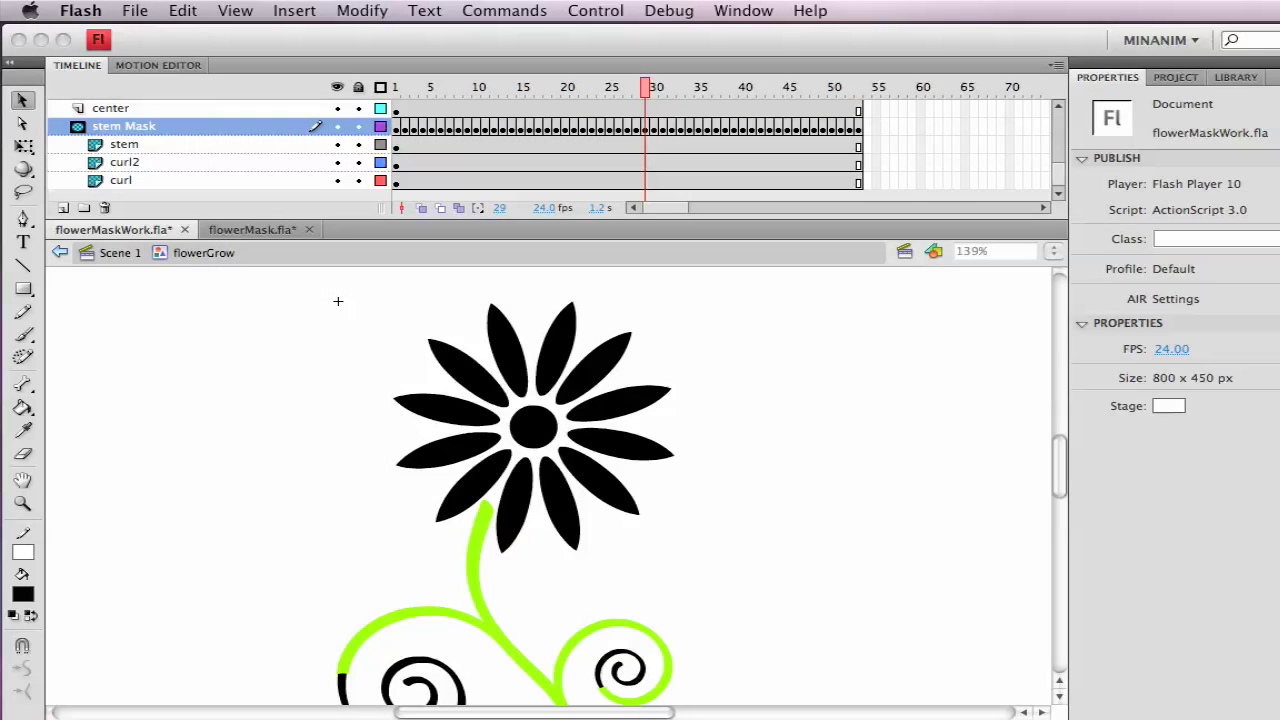
Step: Move the center layer's frame-1 keyframe to about frame 29 so the center appears later
{"action": "left_click", "coordinate": [524, 432]}
{"action": "left_click", "coordinate": [538, 438]}
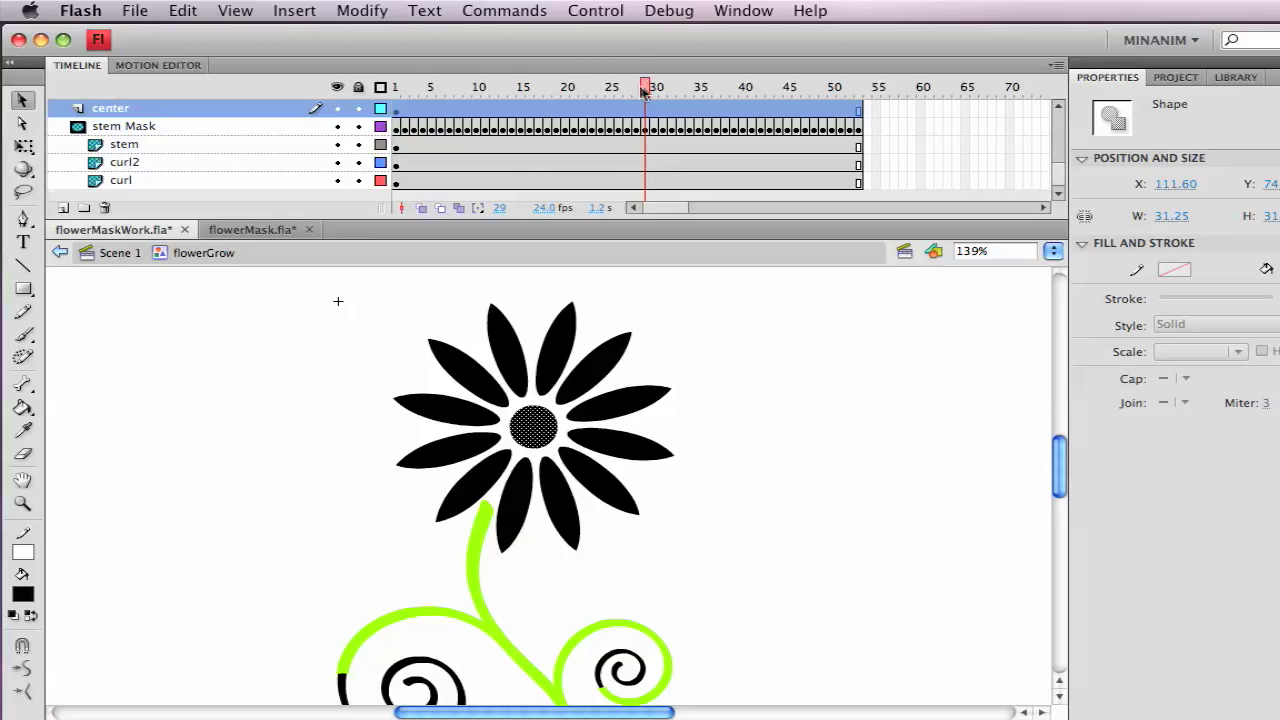
{"action": "left_click_drag", "start_coordinate": [642, 87], "coordinate": [636, 88]}
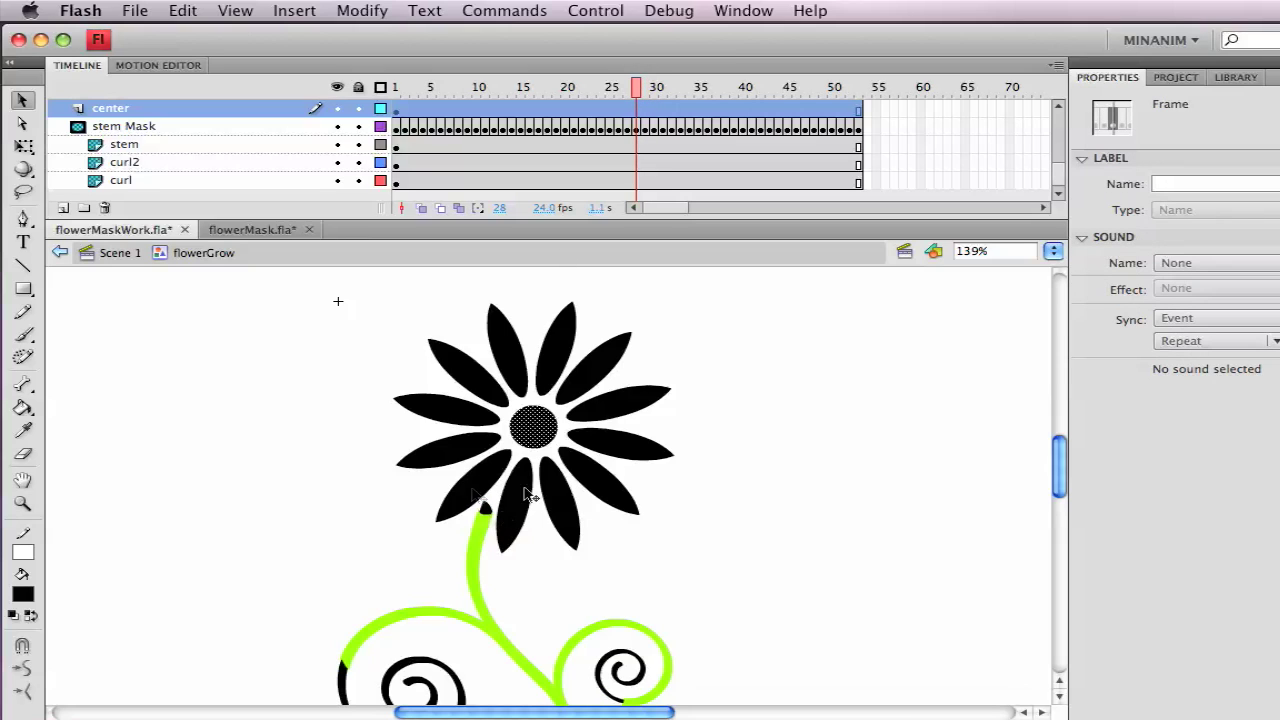
{"action": "left_click", "coordinate": [645, 87]}
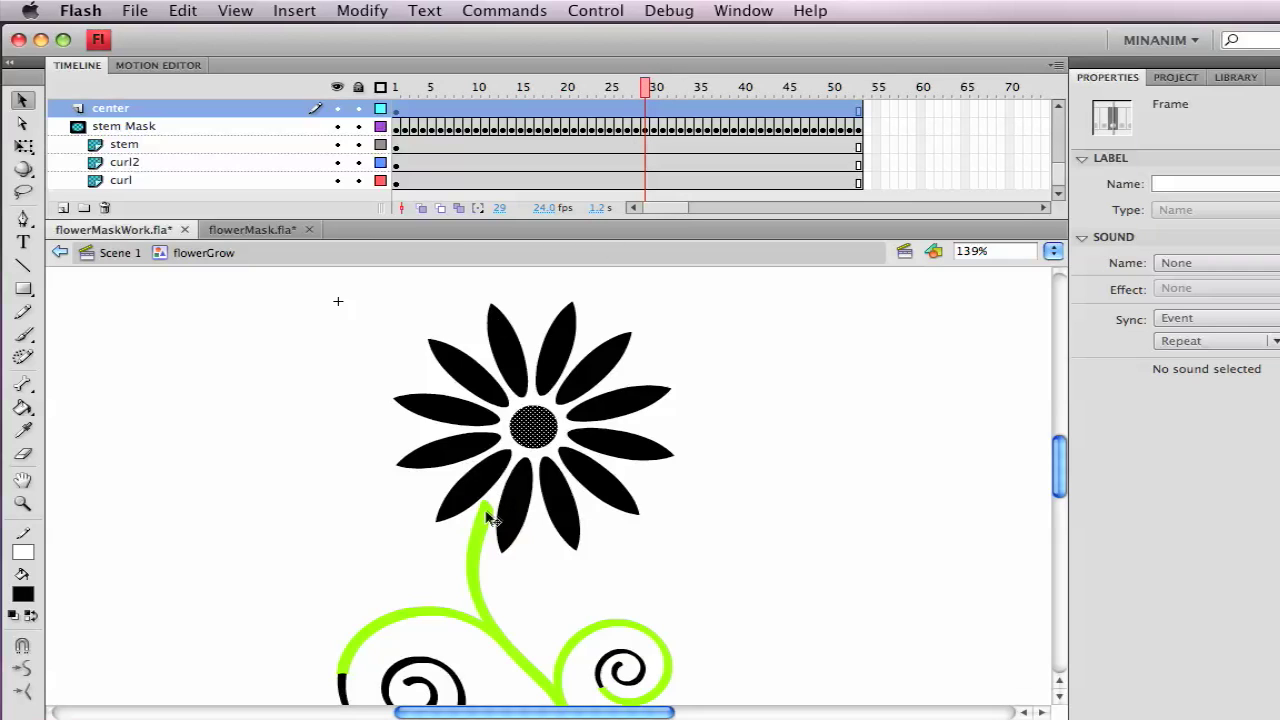
{"action": "left_click", "coordinate": [396, 110]}
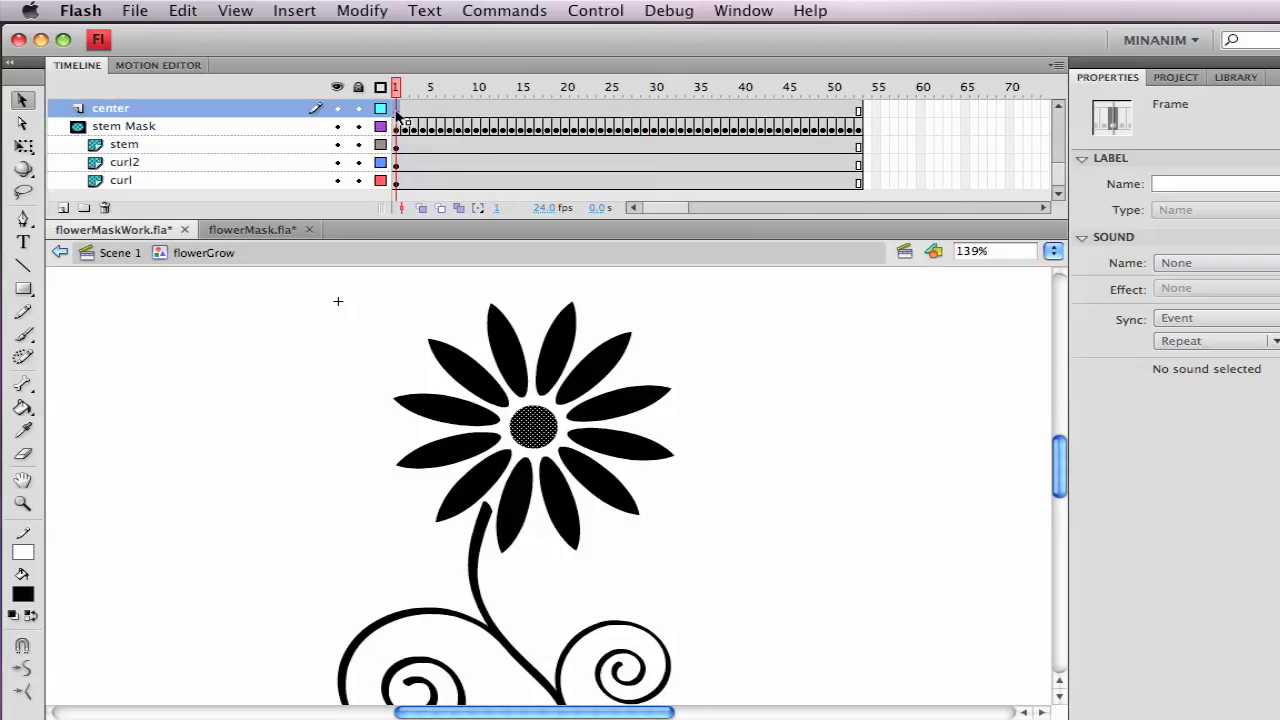
{"action": "left_click_drag", "start_coordinate": [398, 115], "coordinate": [645, 108]}
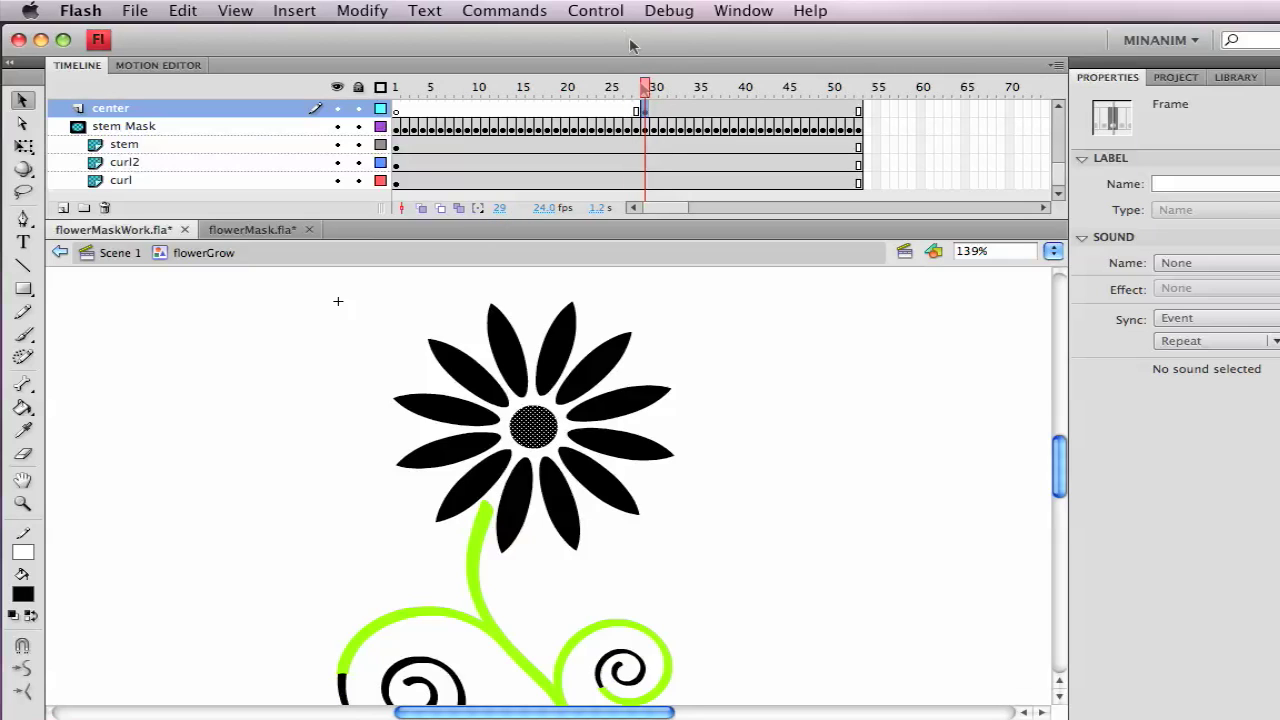
{"action": "mouse_move", "coordinate": [643, 90]}
{"action": "left_mouse_down"}
{"action": "mouse_move", "coordinate": [470, 110]}
{"action": "mouse_move", "coordinate": [646, 110]}
{"action": "left_mouse_up"}
Step: Add a new layer above center named centerMask
{"action": "left_click", "coordinate": [700, 406]}
{"action": "left_click", "coordinate": [517, 422]}
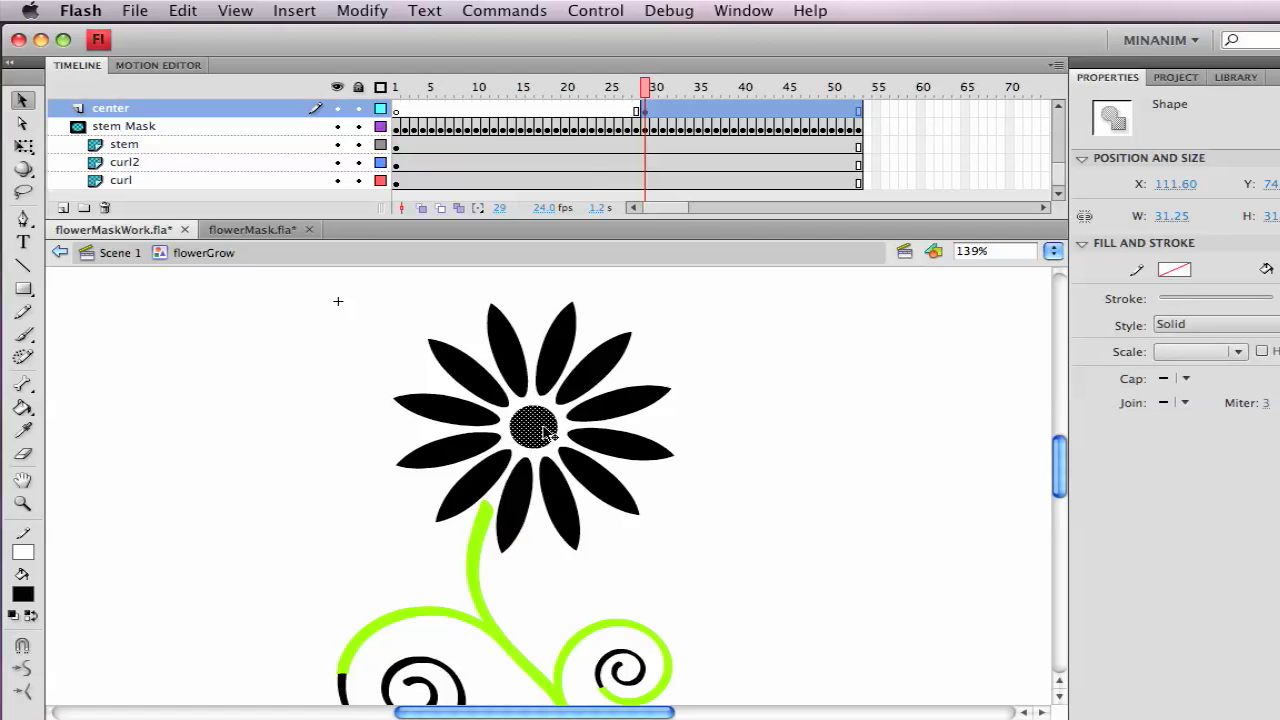
{"action": "left_click", "coordinate": [63, 207]}
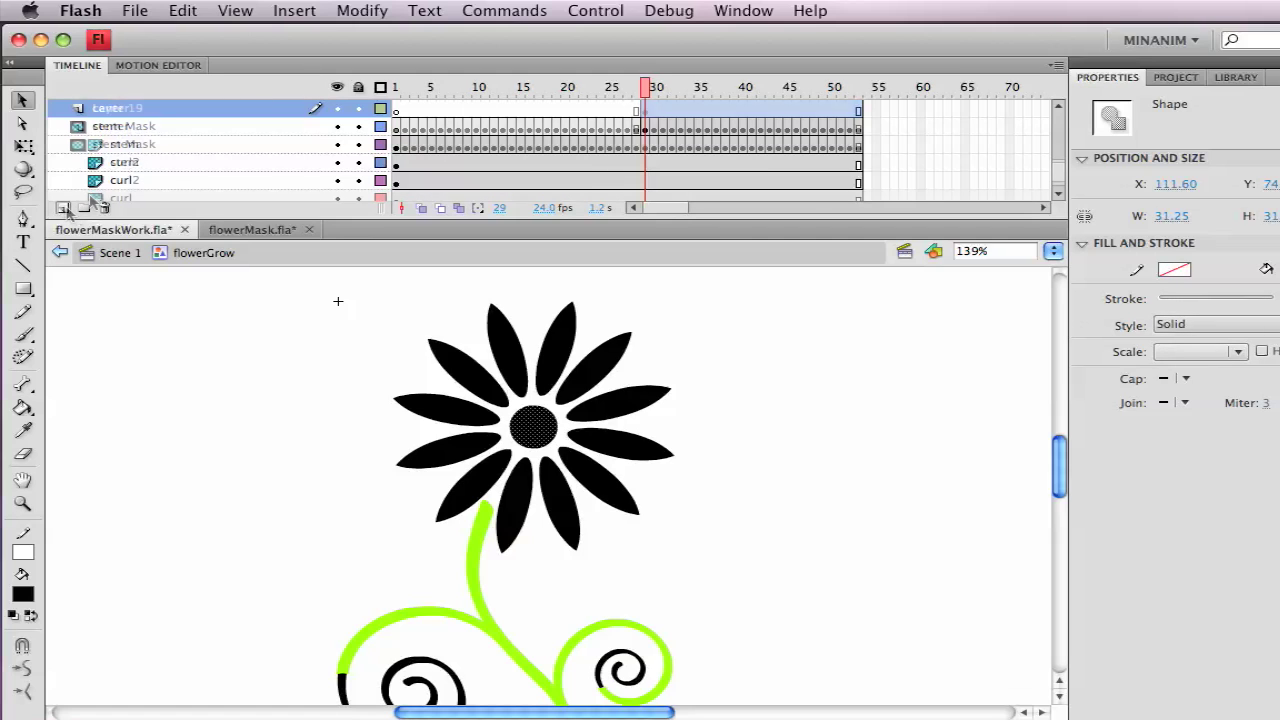
{"action": "double_click", "coordinate": [118, 108]}
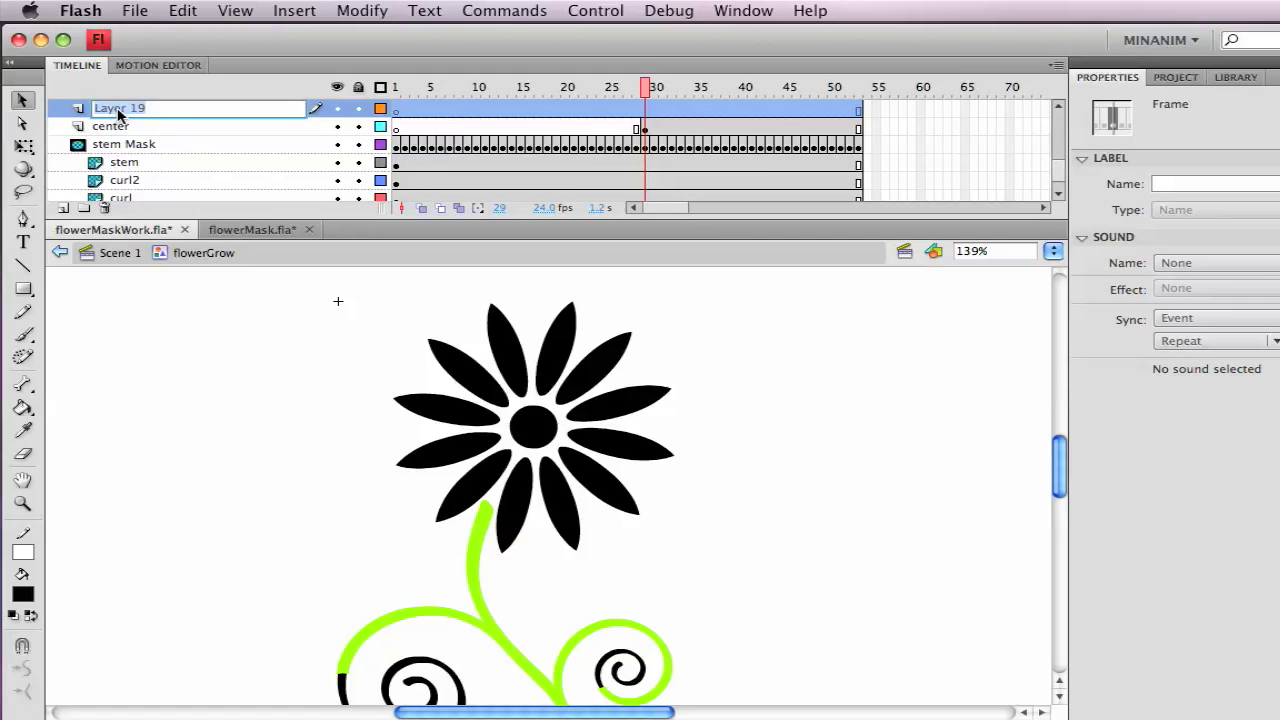
{"action": "type", "text": "centerMask"}
{"action": "key", "text": "Return"}
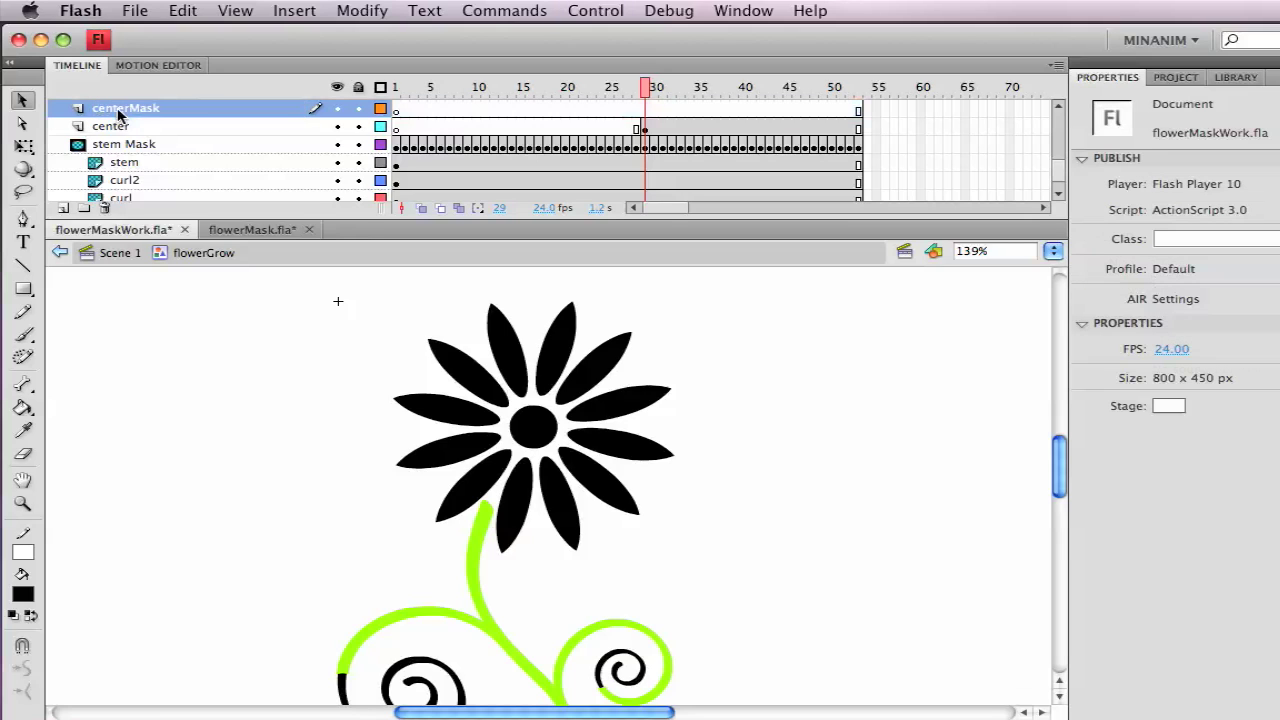
Step: Keyframe frame 29 on centerMask, paste the center circle in place and fill it lime green
{"action": "left_click", "coordinate": [645, 113]}
{"action": "key", "text": "F6"}
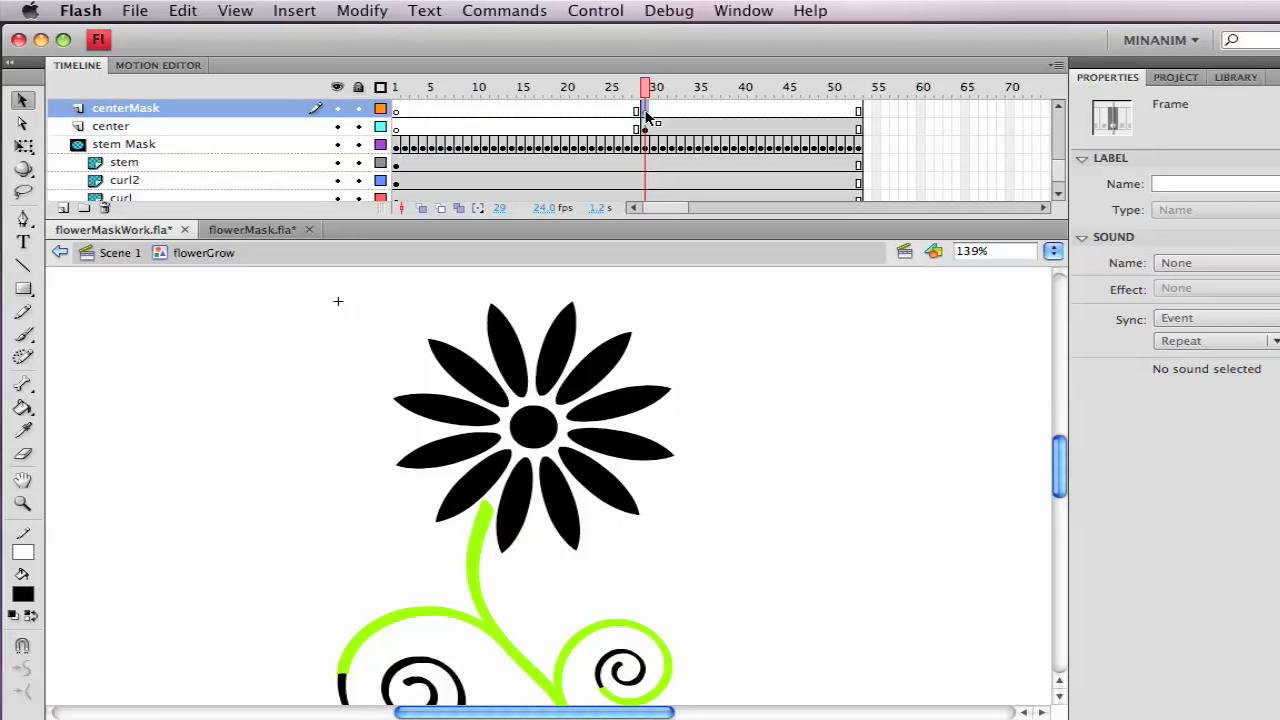
{"action": "key", "text": "super+shift+v"}
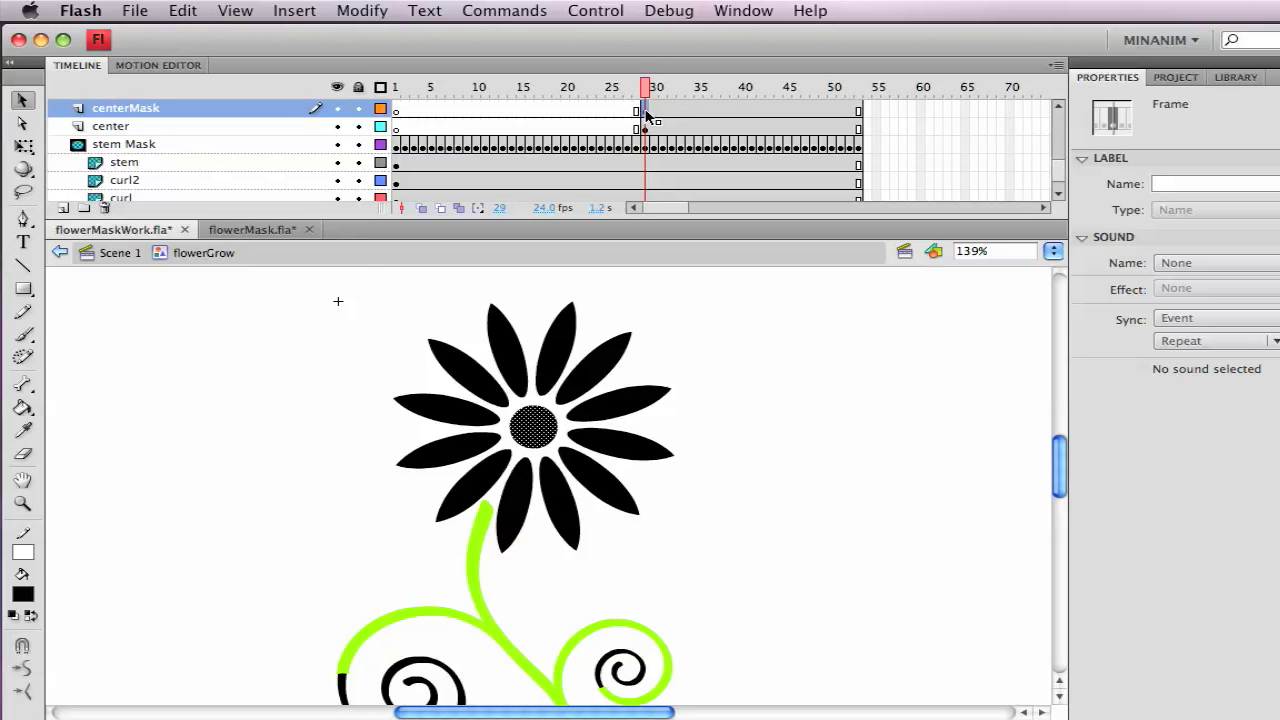
{"action": "left_click", "coordinate": [24, 598]}
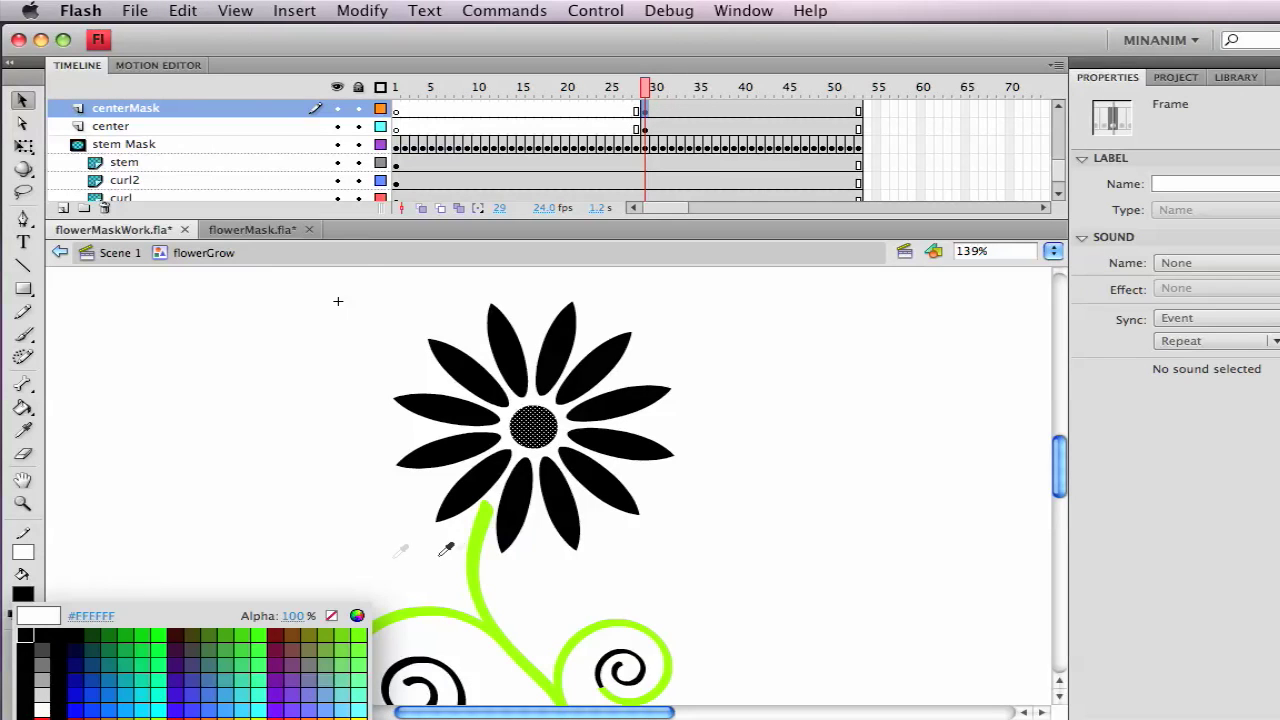
{"action": "left_click", "coordinate": [478, 548]}
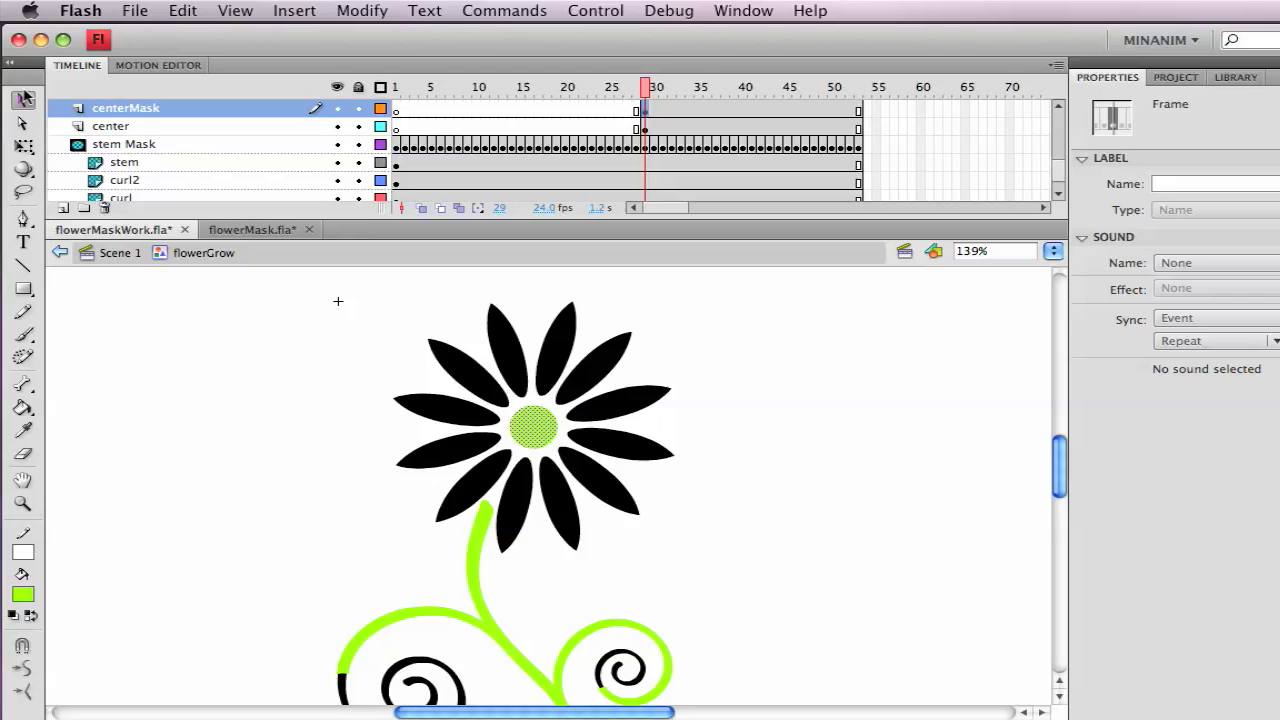
{"action": "left_click", "coordinate": [189, 277]}
{"action": "left_click_drag", "start_coordinate": [348, 349], "coordinate": [673, 530]}
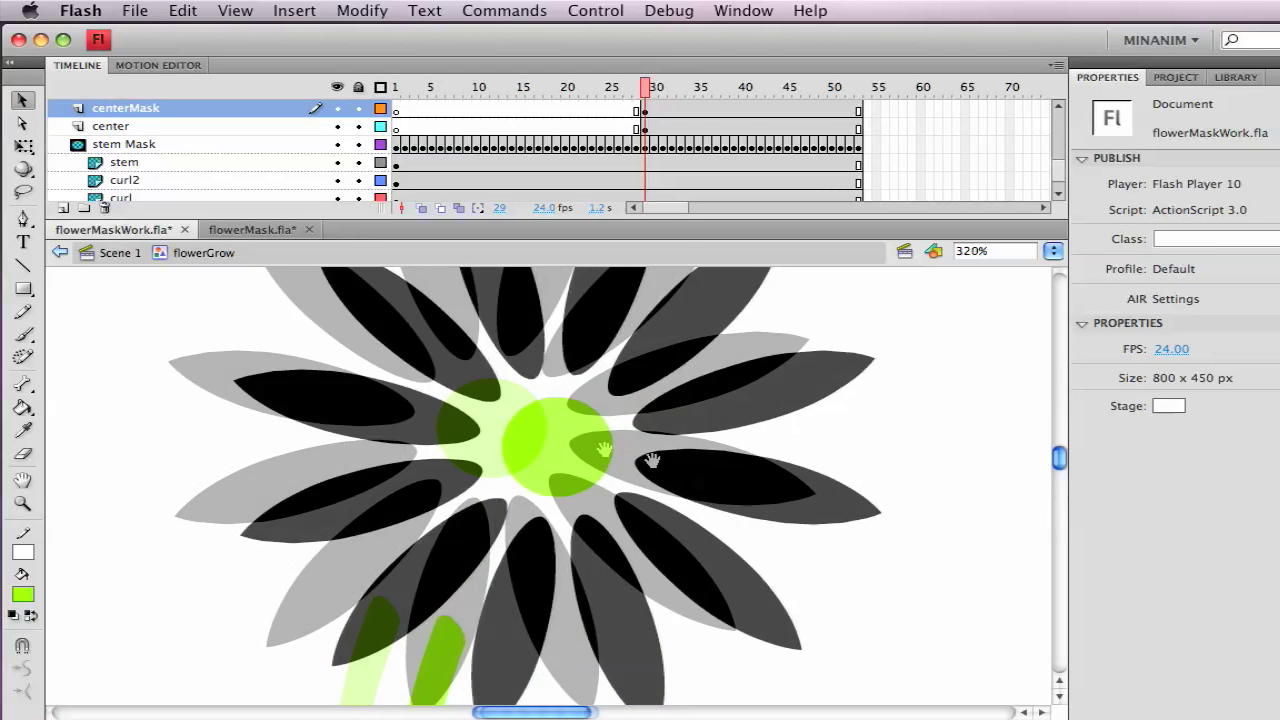
{"action": "left_click", "coordinate": [522, 430]}
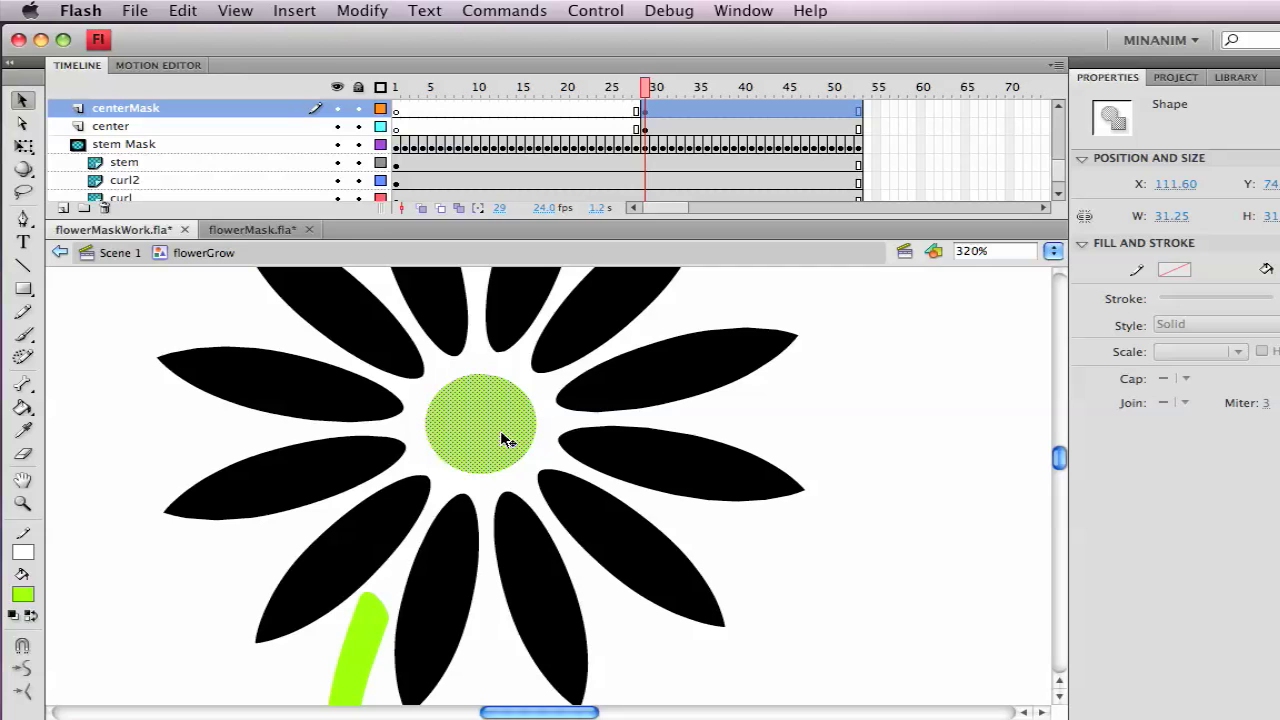
Step: Convert the green circle into a Graphic symbol named maskCenter
{"action": "key", "text": "F8"}
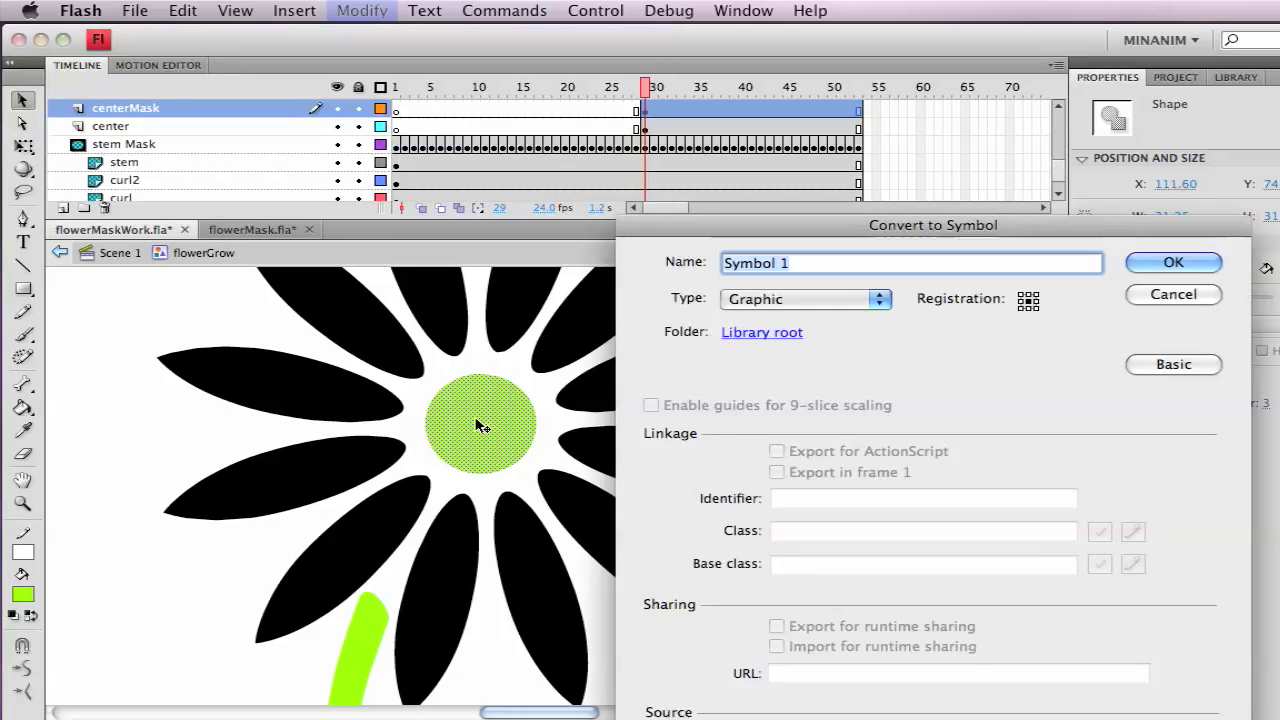
{"action": "type", "text": "m"}
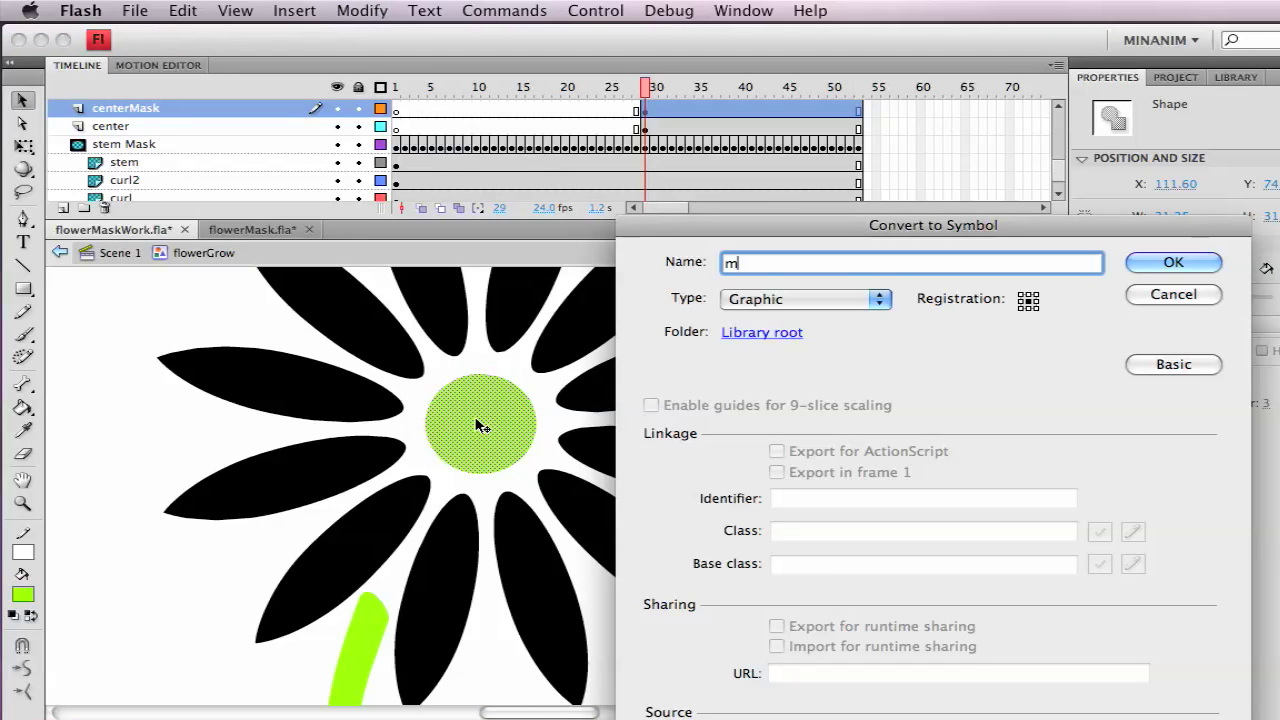
{"action": "type", "text": "askCenter"}
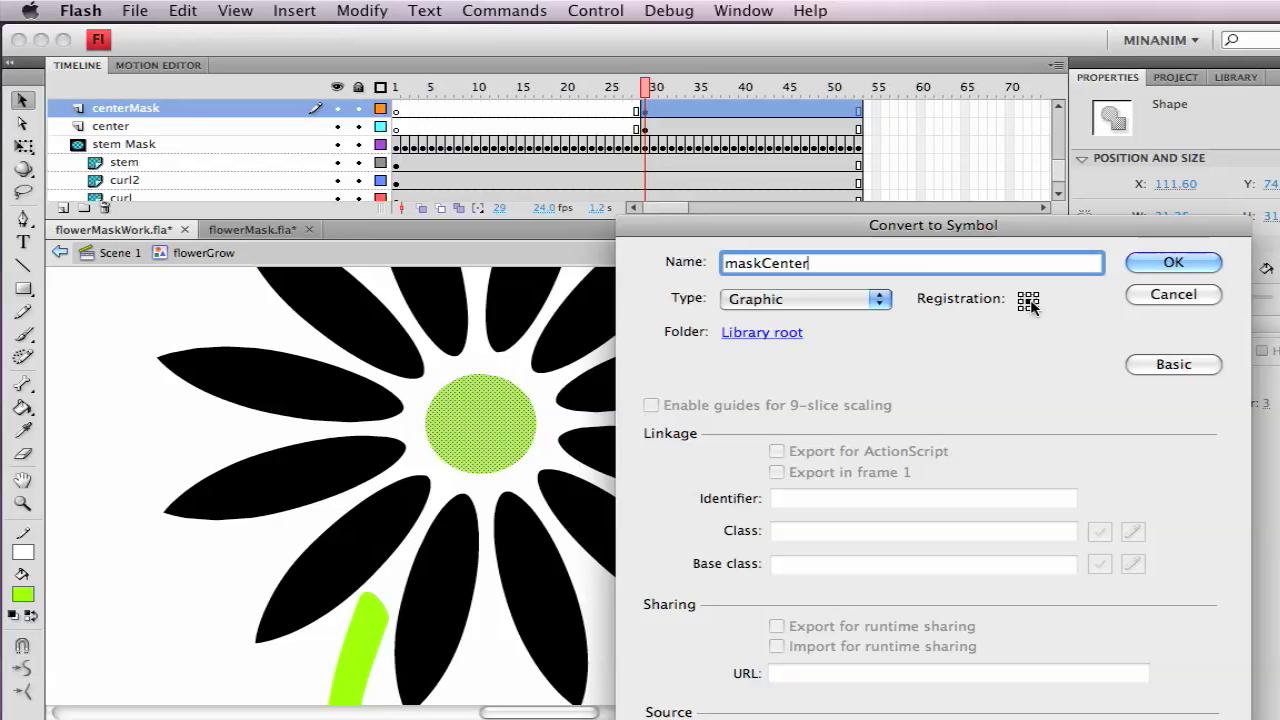
{"action": "left_click", "coordinate": [1159, 259]}
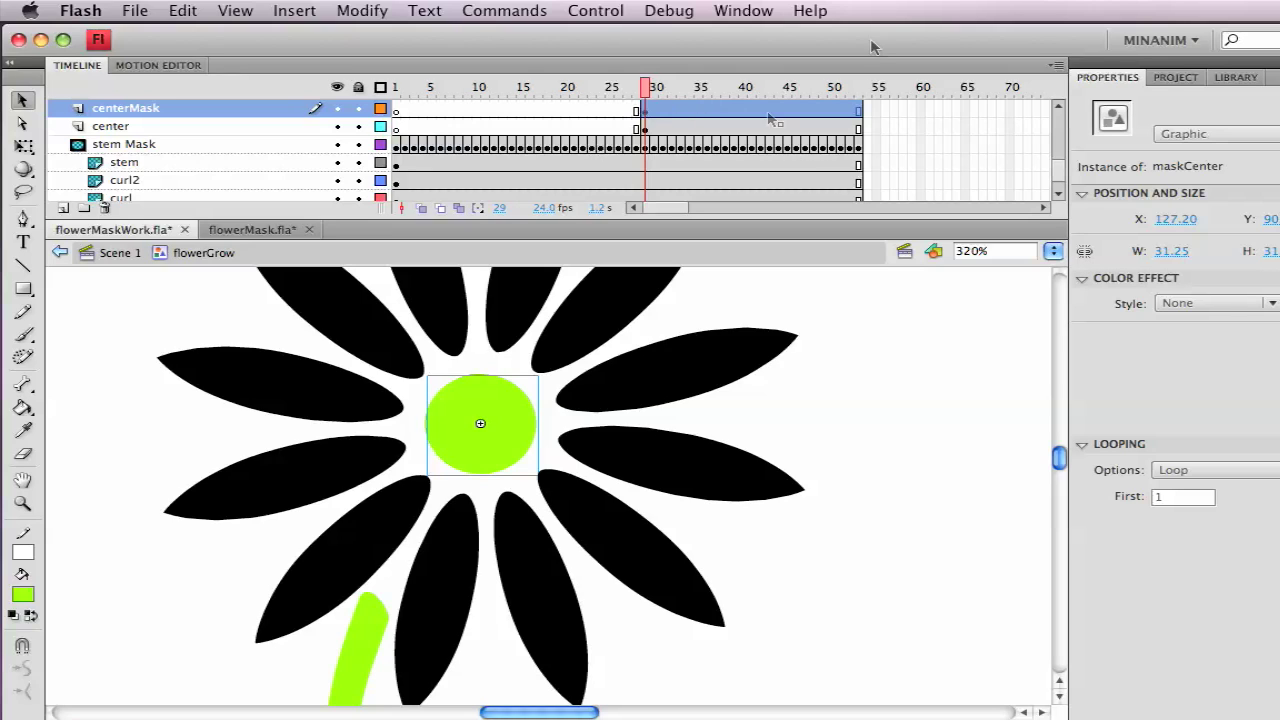
Step: Add a keyframe at frame 36 on centerMask and create a motion tween over the span
{"action": "left_click", "coordinate": [662, 110]}
{"action": "left_click", "coordinate": [699, 111]}
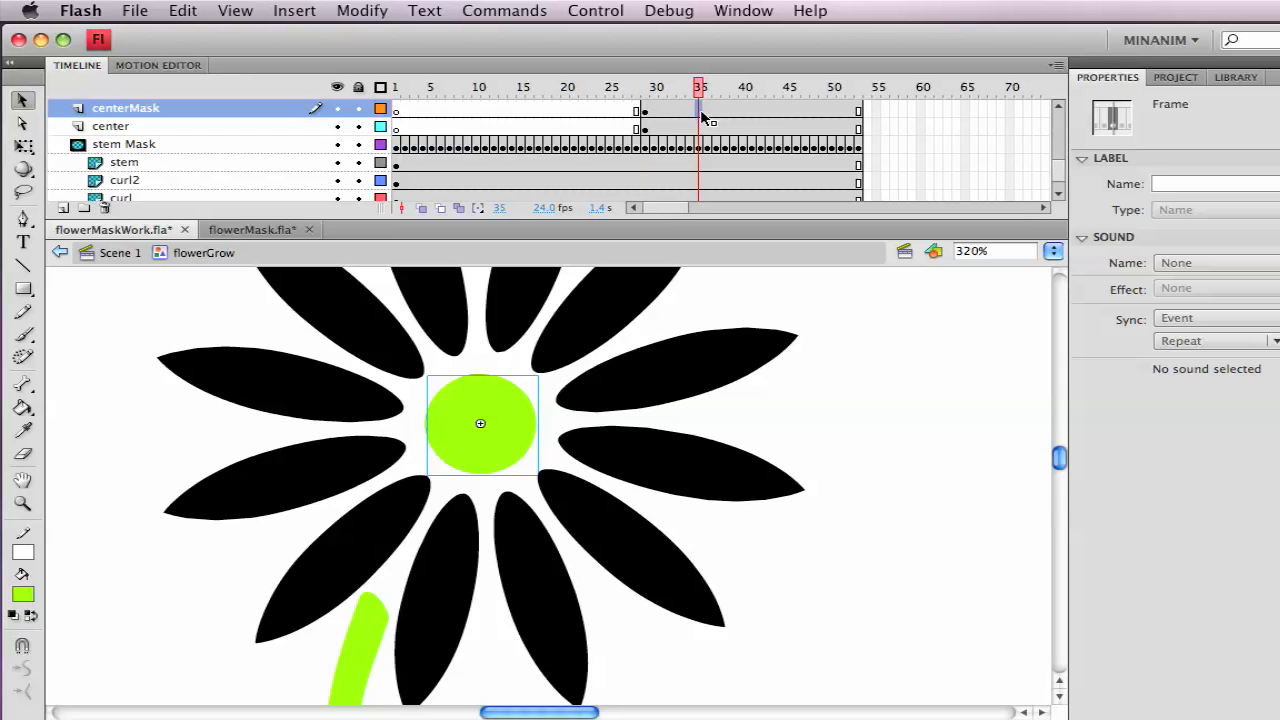
{"action": "left_click", "coordinate": [707, 112]}
{"action": "key", "text": "F6"}
{"action": "left_click", "coordinate": [690, 111]}
{"action": "right_click", "coordinate": [673, 111]}
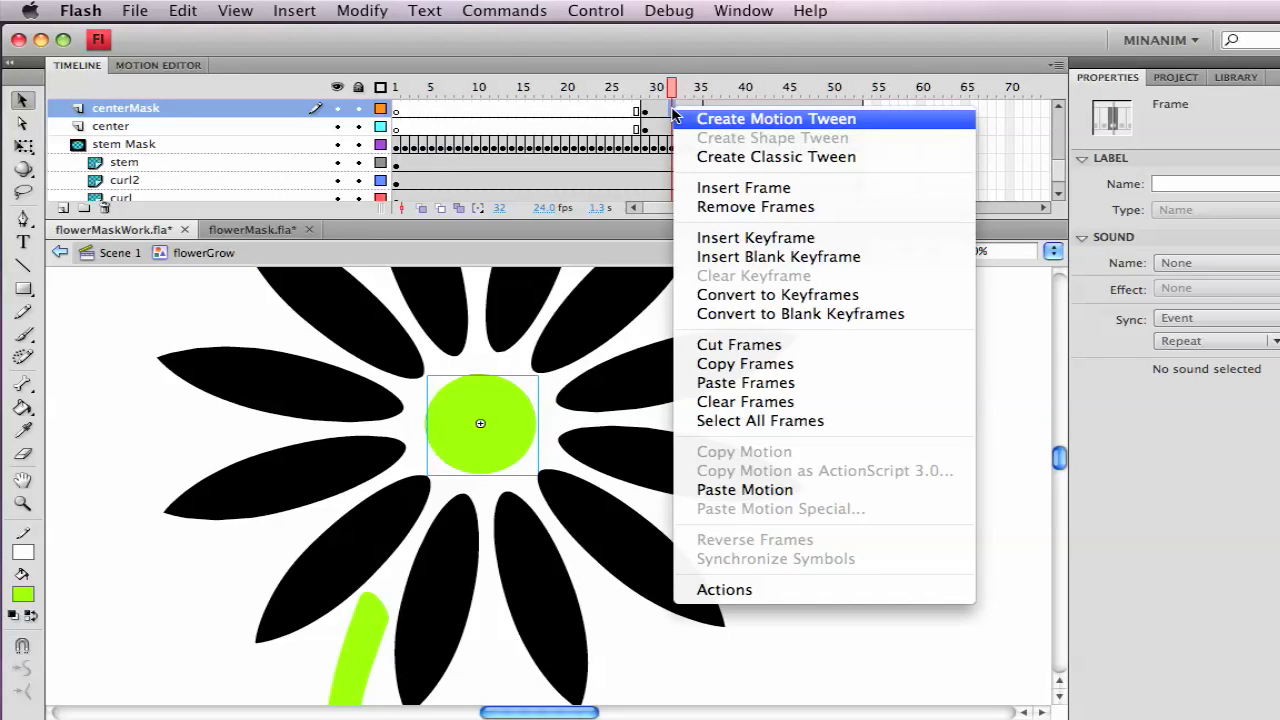
{"action": "left_click", "coordinate": [688, 120]}
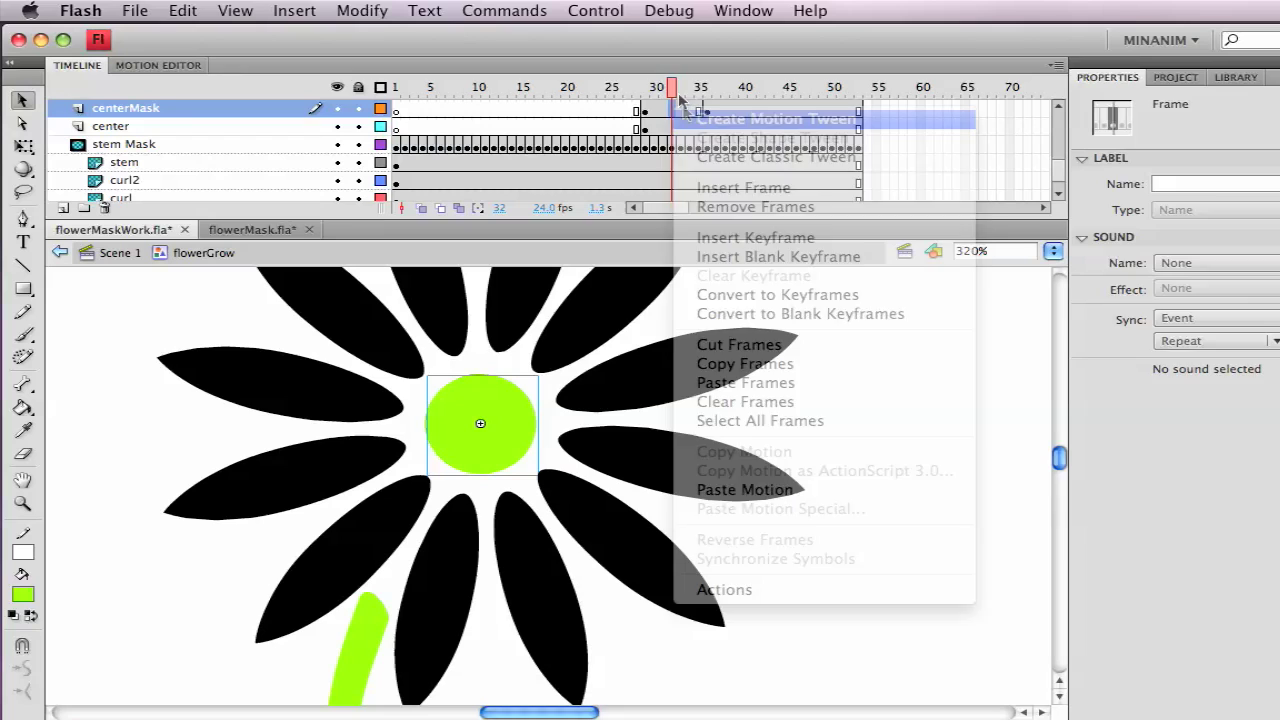
Step: At frame 29, shrink the maskCenter circle to a tiny 5.50-wide dot with Free Transform
{"action": "left_click_drag", "start_coordinate": [672, 90], "coordinate": [646, 92]}
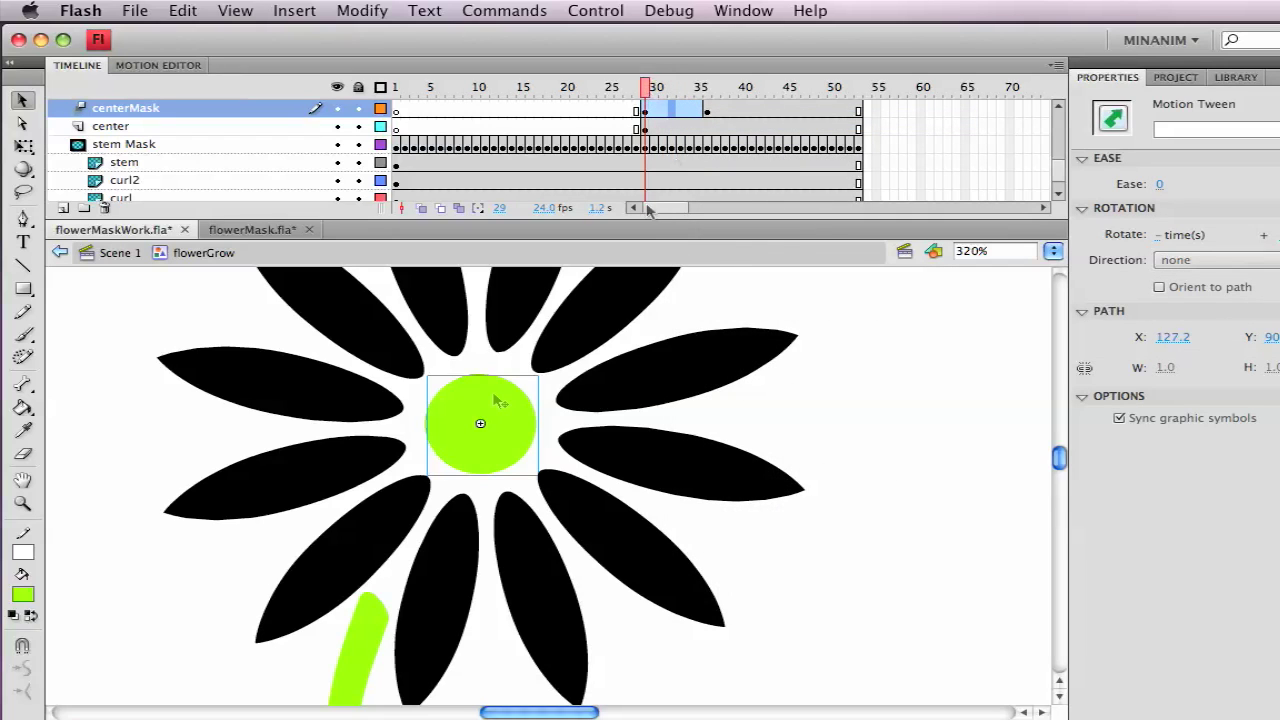
{"action": "left_click", "coordinate": [497, 403]}
{"action": "left_click", "coordinate": [22, 146]}
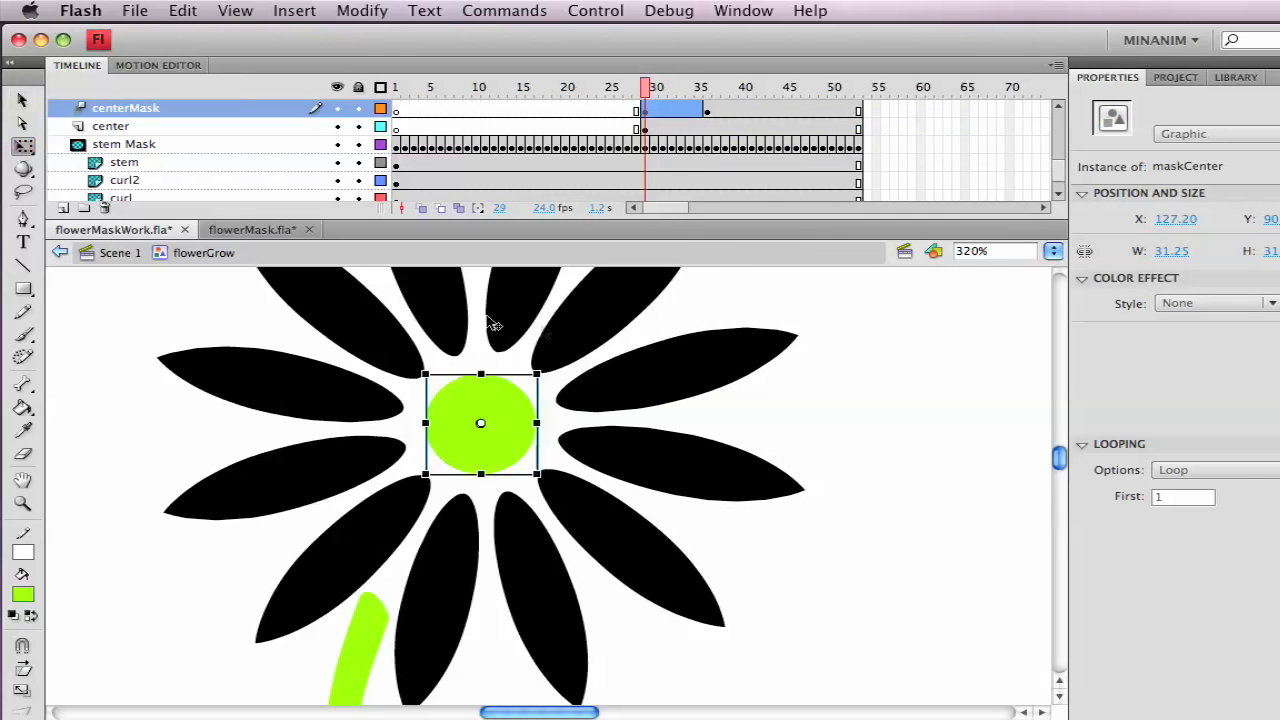
{"action": "left_click_drag", "start_coordinate": [540, 372], "coordinate": [500, 414]}
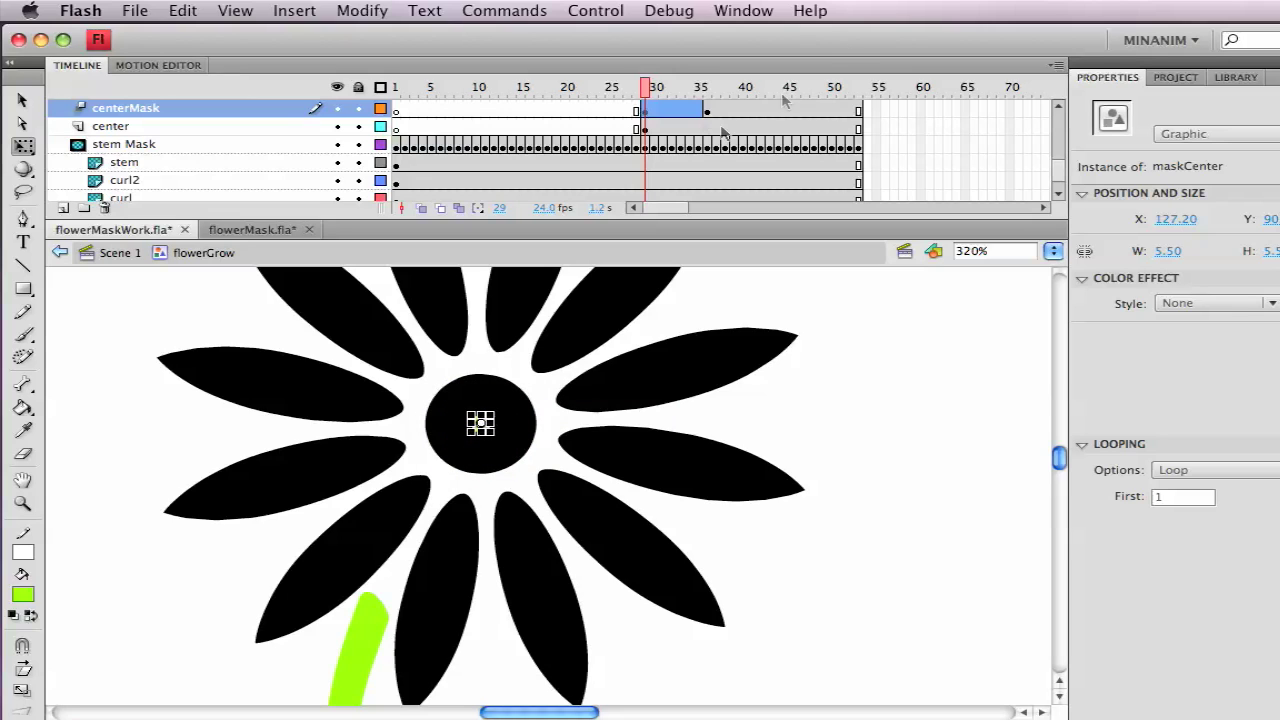
{"action": "left_click_drag", "start_coordinate": [654, 92], "coordinate": [699, 88]}
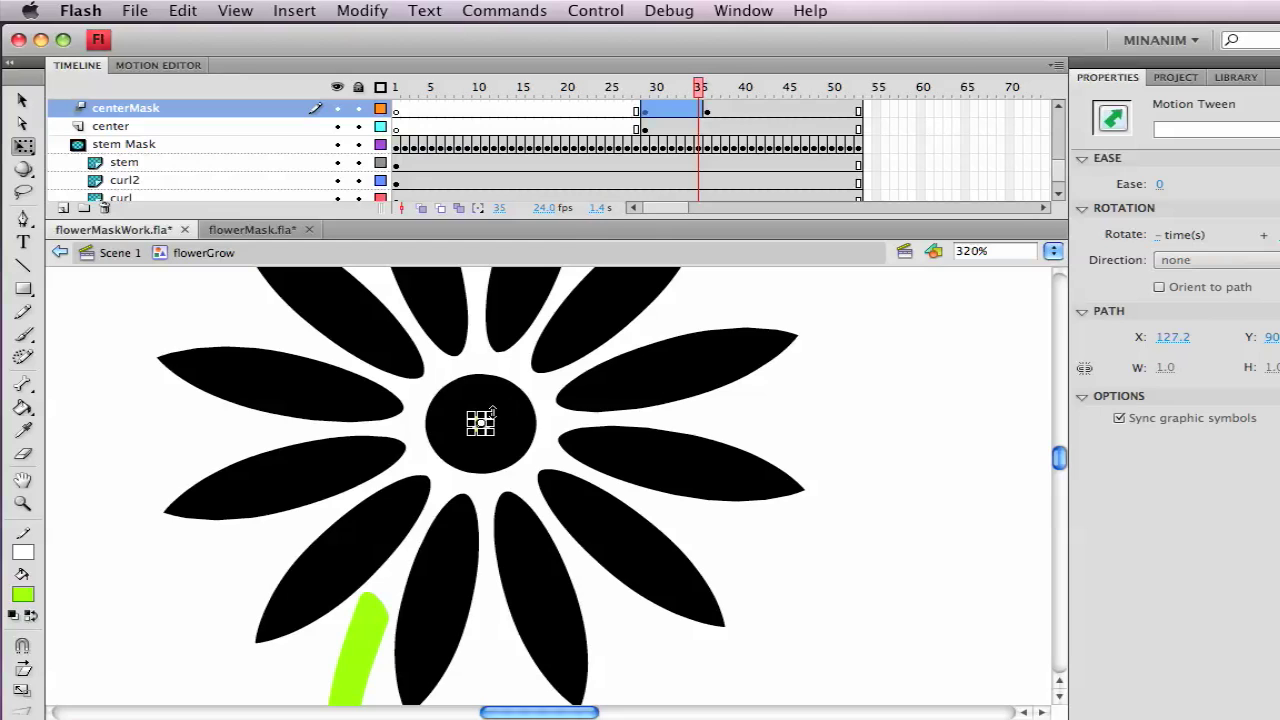
Step: Scale the circle back to full size at frame 35 and set centerMask's layer type to Mask
{"action": "left_click", "coordinate": [480, 422]}
{"action": "left_click_drag", "start_coordinate": [476, 418], "coordinate": [421, 370]}
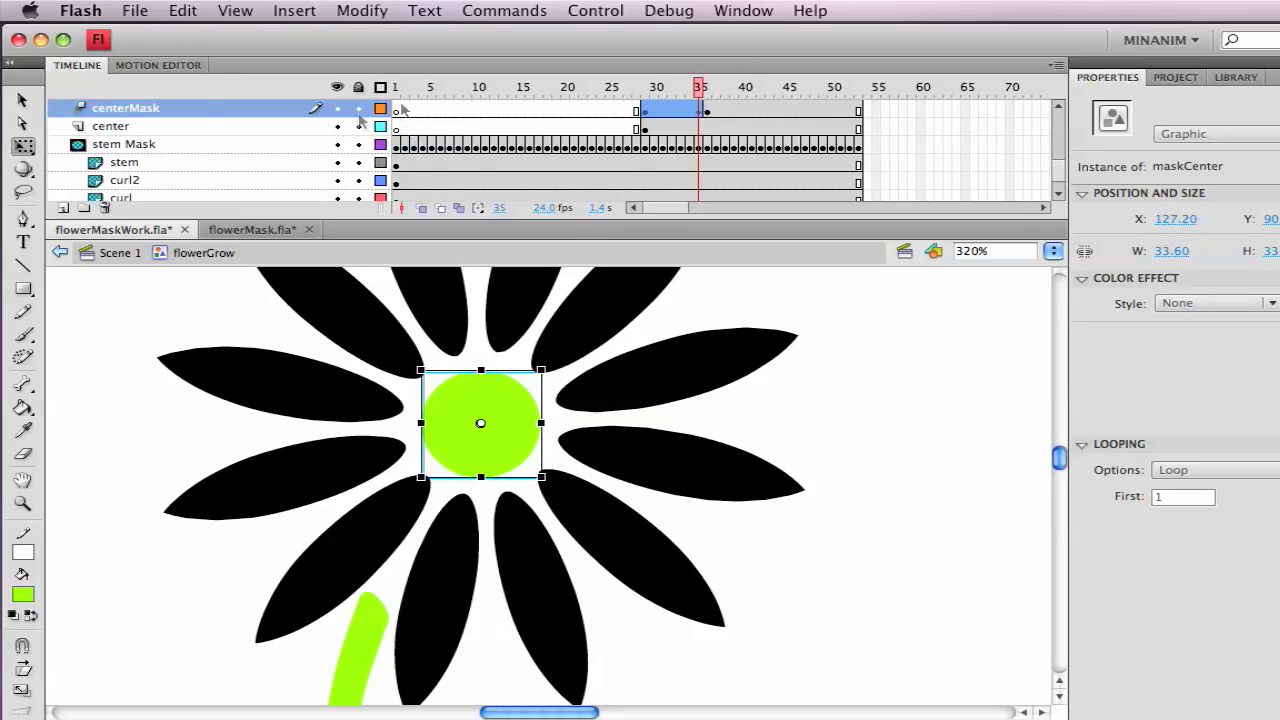
{"action": "double_click", "coordinate": [83, 110]}
{"action": "left_click", "coordinate": [877, 511]}
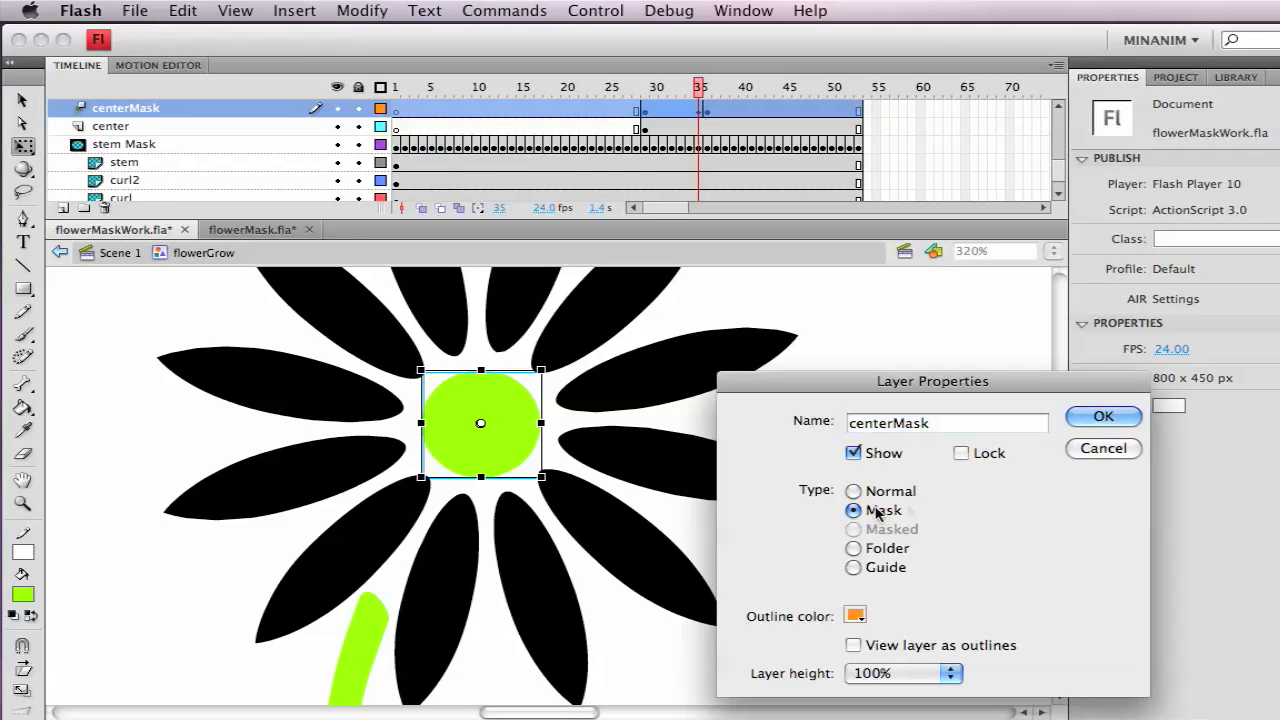
{"action": "left_click", "coordinate": [1096, 418]}
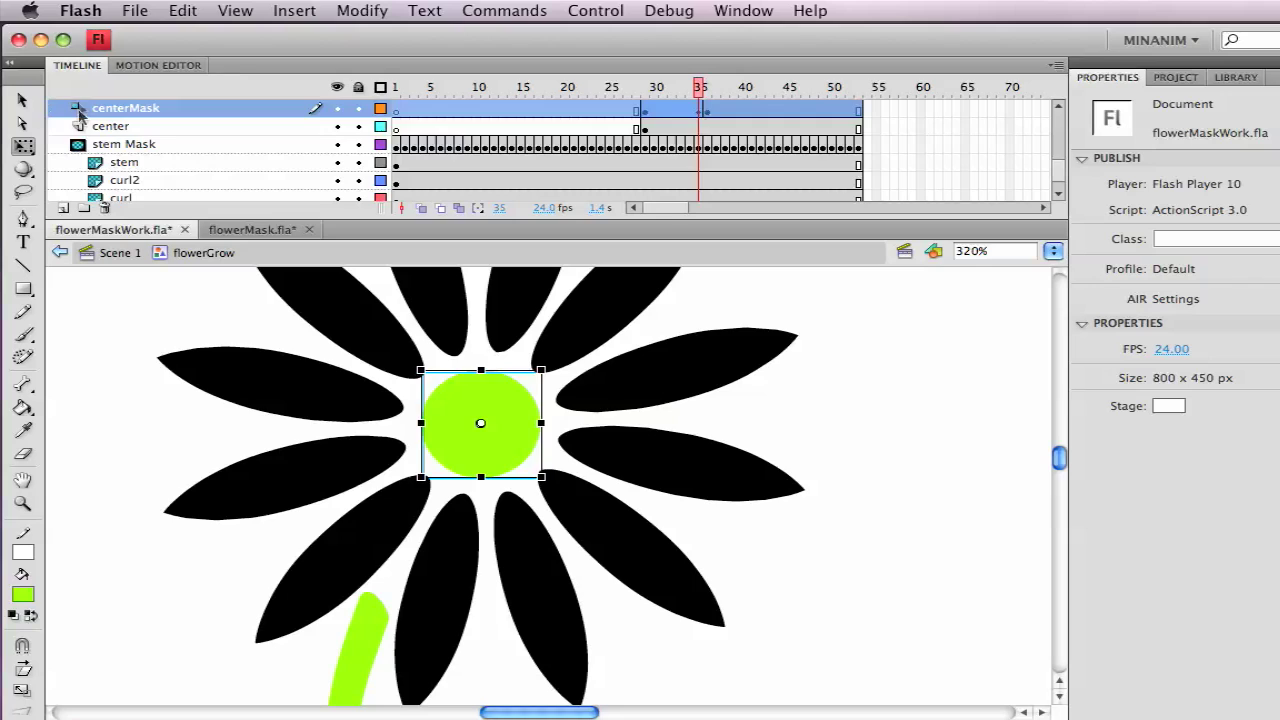
Step: Move the center layer under centerMask so it is masked, and preview the center growing
{"action": "left_click_drag", "start_coordinate": [84, 126], "coordinate": [91, 118]}
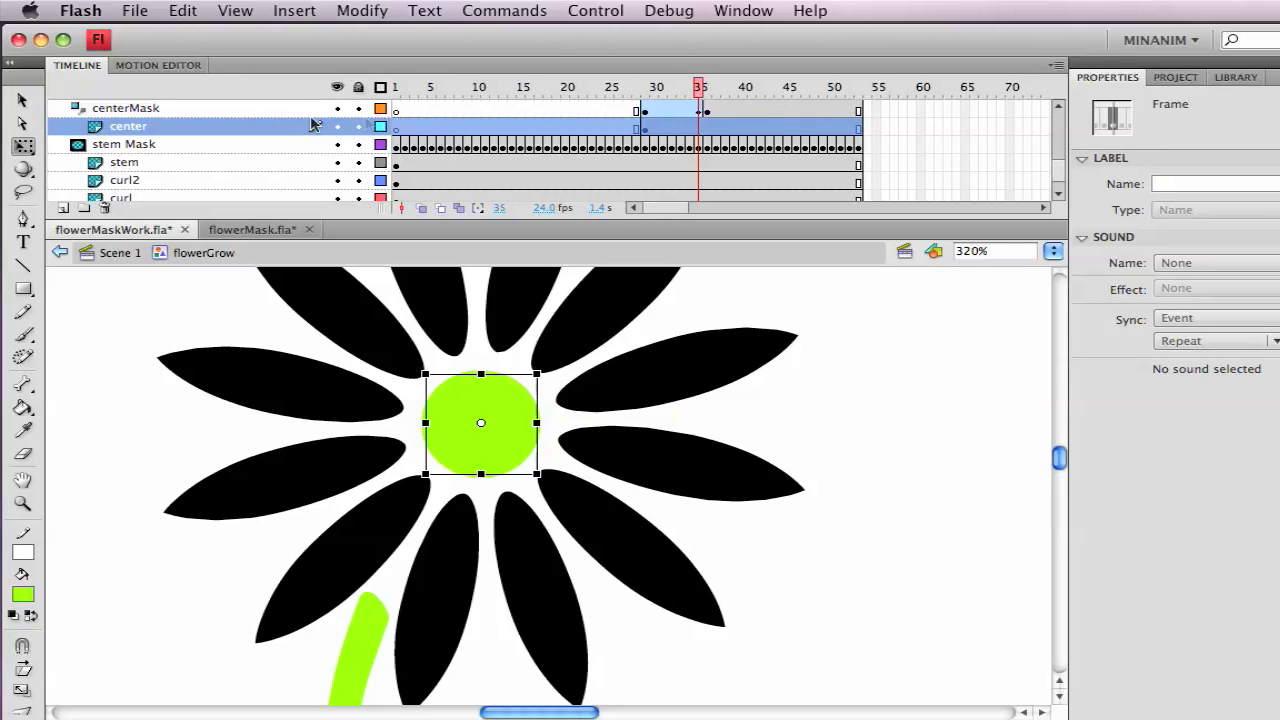
{"action": "left_click_drag", "start_coordinate": [358, 109], "coordinate": [358, 126]}
{"action": "mouse_move", "coordinate": [700, 90]}
{"action": "left_mouse_down"}
{"action": "mouse_move", "coordinate": [629, 88]}
{"action": "mouse_move", "coordinate": [707, 88]}
{"action": "left_mouse_up"}
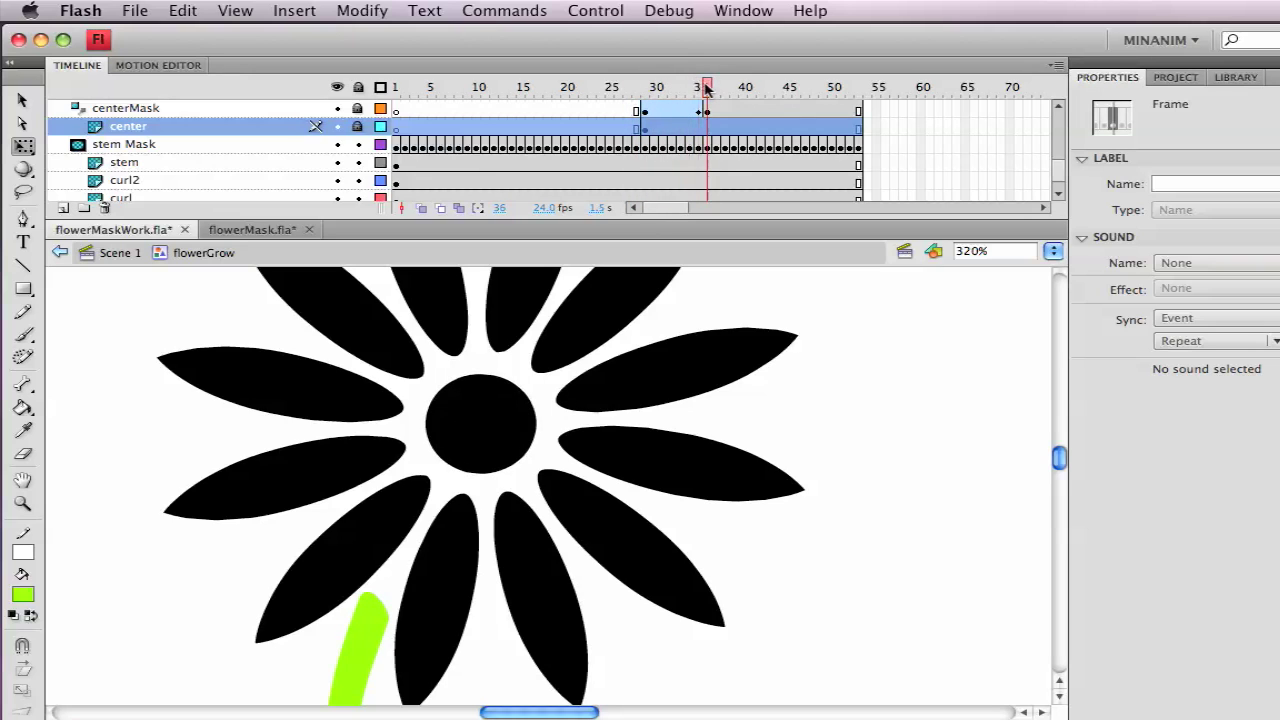
Step: Test the movie, close the preview, and select the centerMask tween around frame 34
{"action": "key", "text": "super+Return"}
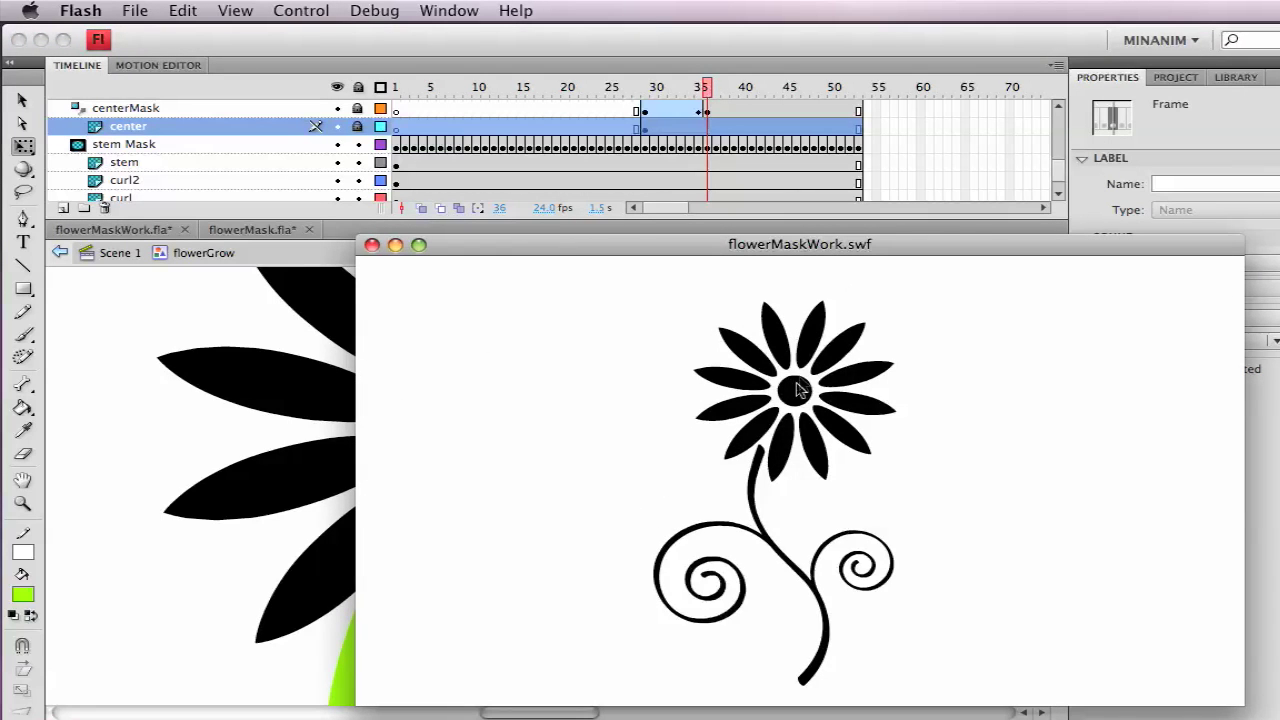
{"action": "left_click", "coordinate": [371, 245]}
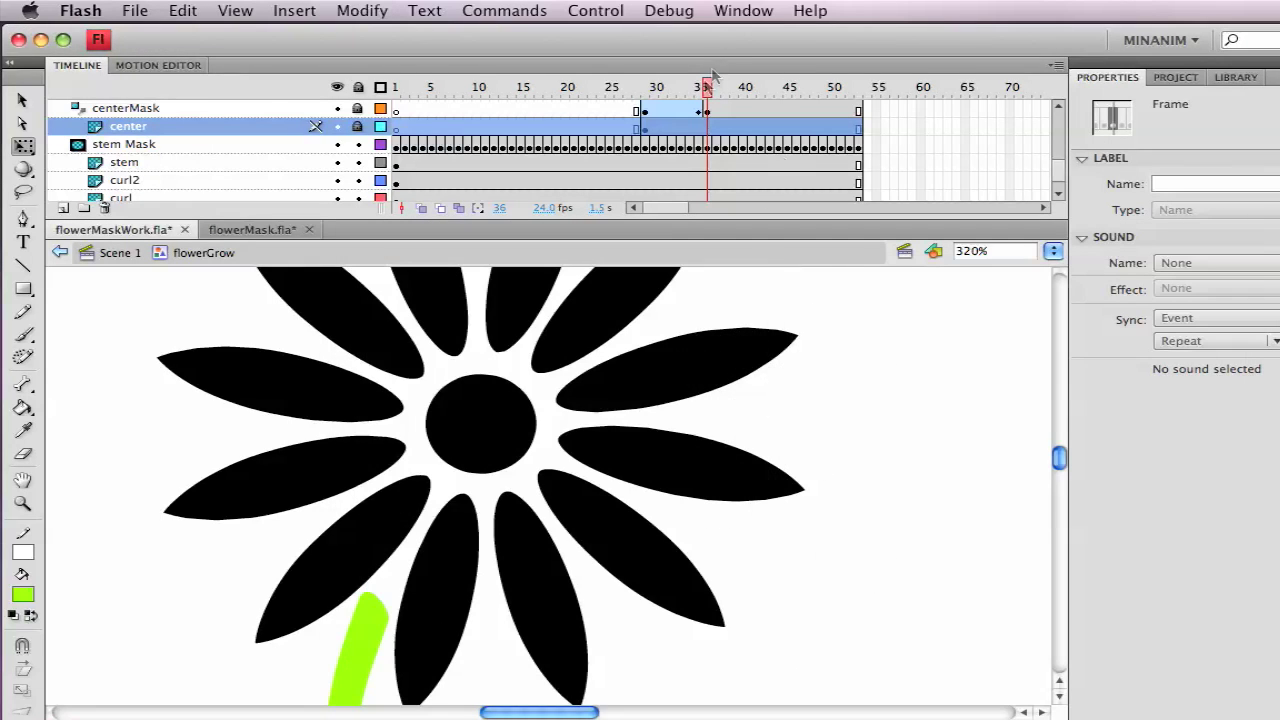
{"action": "mouse_move", "coordinate": [707, 88]}
{"action": "left_mouse_down"}
{"action": "mouse_move", "coordinate": [683, 88]}
{"action": "mouse_move", "coordinate": [705, 90]}
{"action": "left_mouse_up"}
{"action": "left_click", "coordinate": [663, 115]}
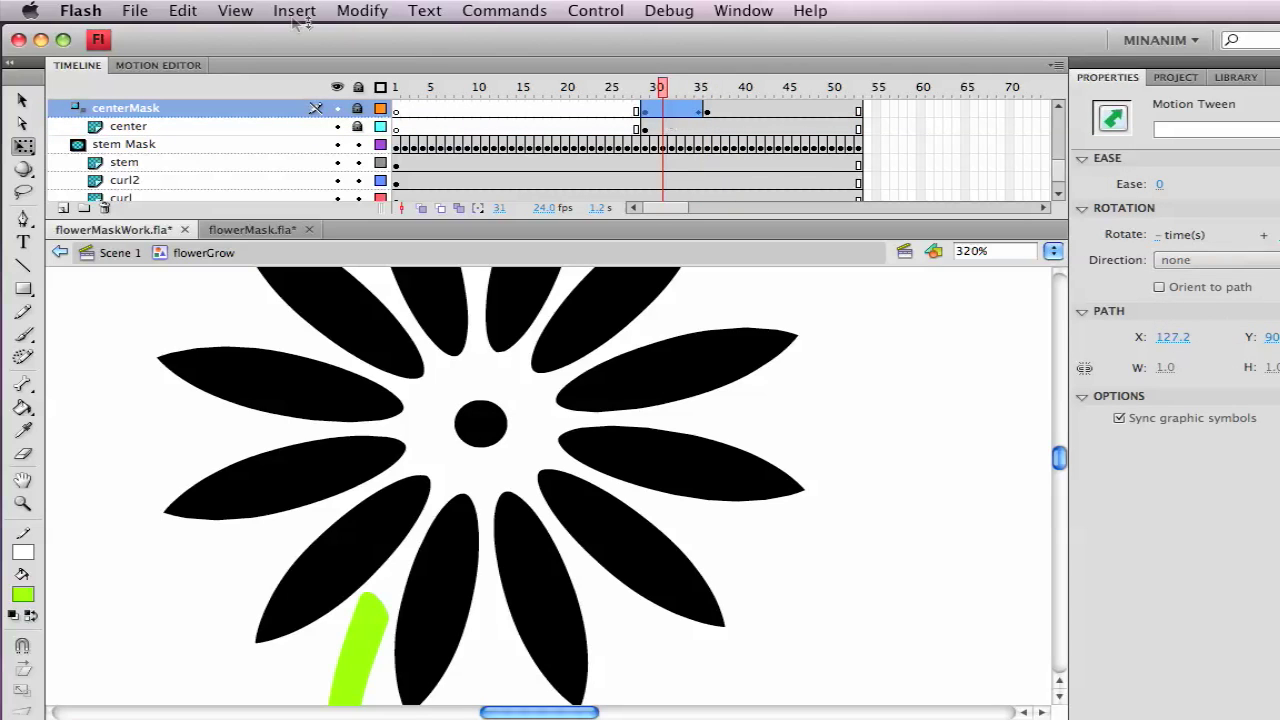
Step: In the Motion Editor, add a Spring ease to the tween and raise its strength
{"action": "left_click", "coordinate": [148, 66]}
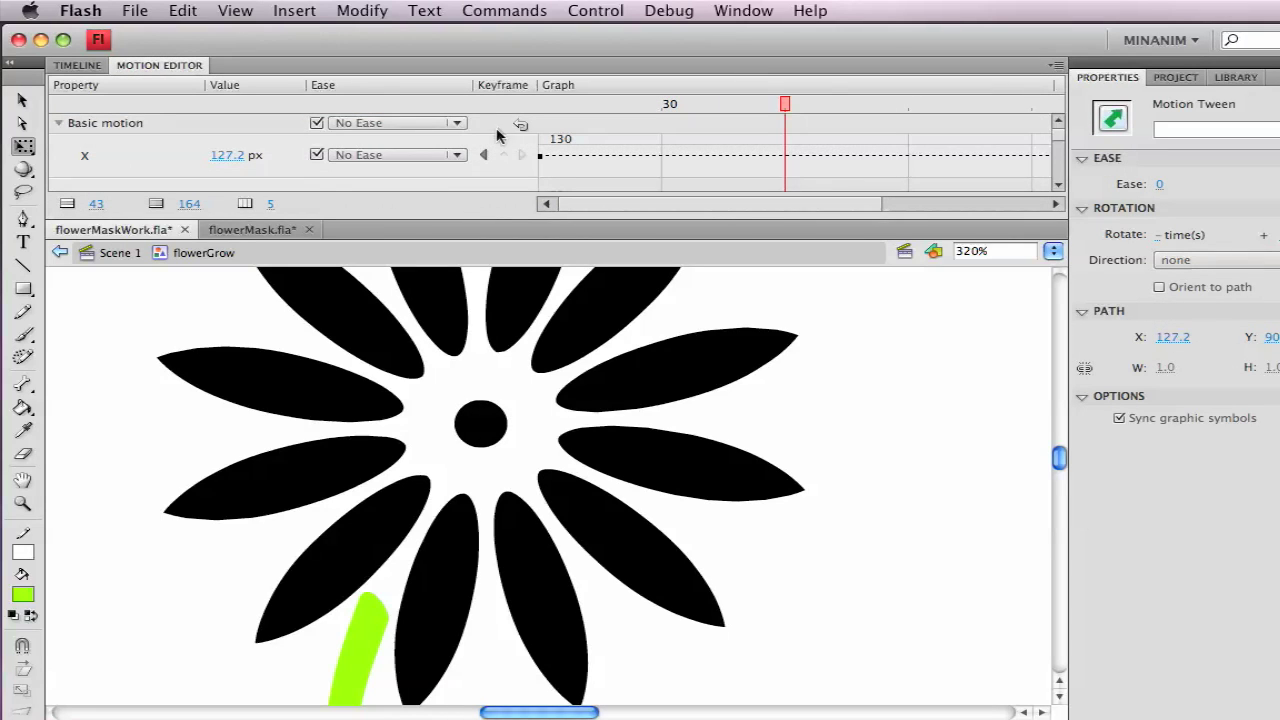
{"action": "scroll", "coordinate": [500, 132], "scroll_direction": "down", "scroll_amount": 10}
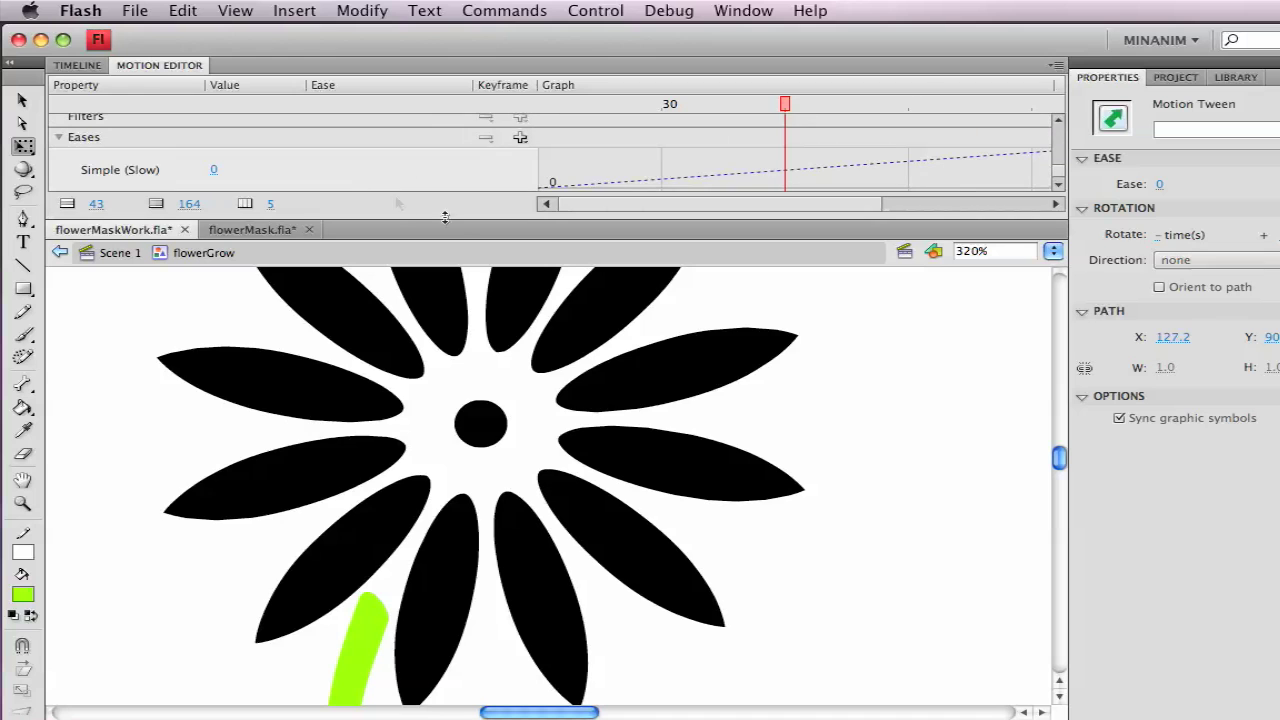
{"action": "left_click_drag", "start_coordinate": [453, 216], "coordinate": [453, 285]}
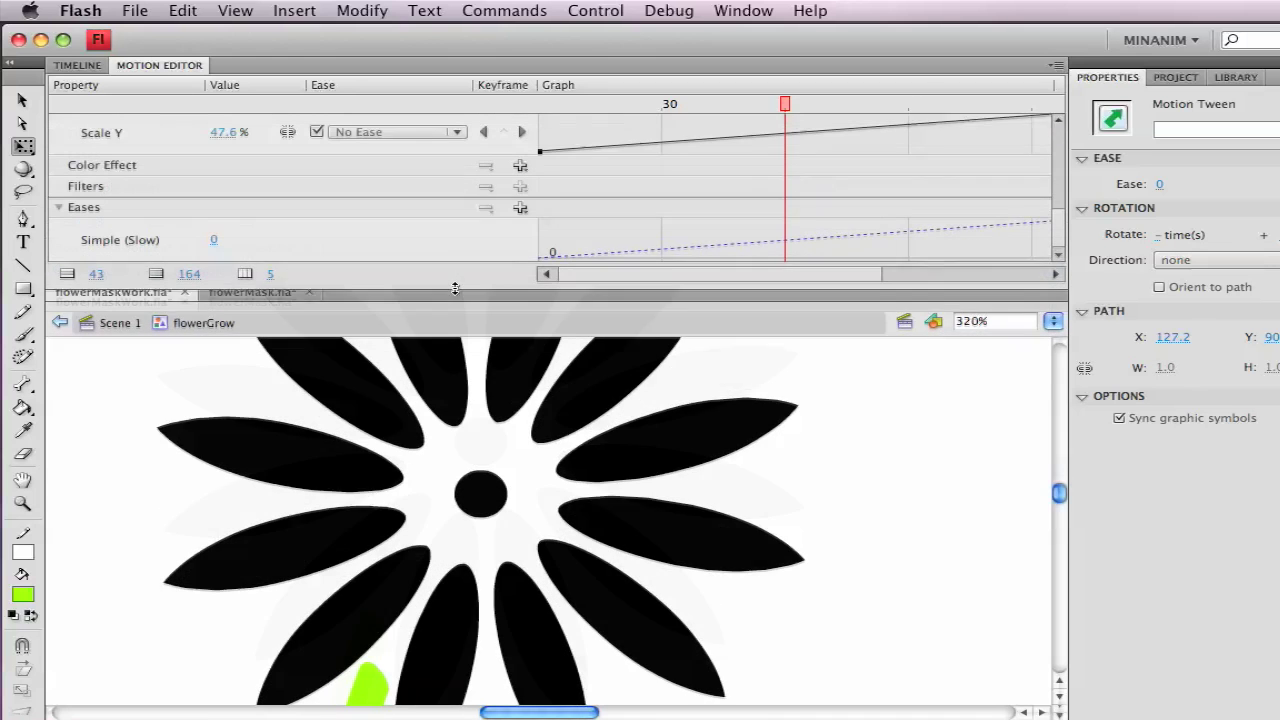
{"action": "left_click", "coordinate": [520, 209]}
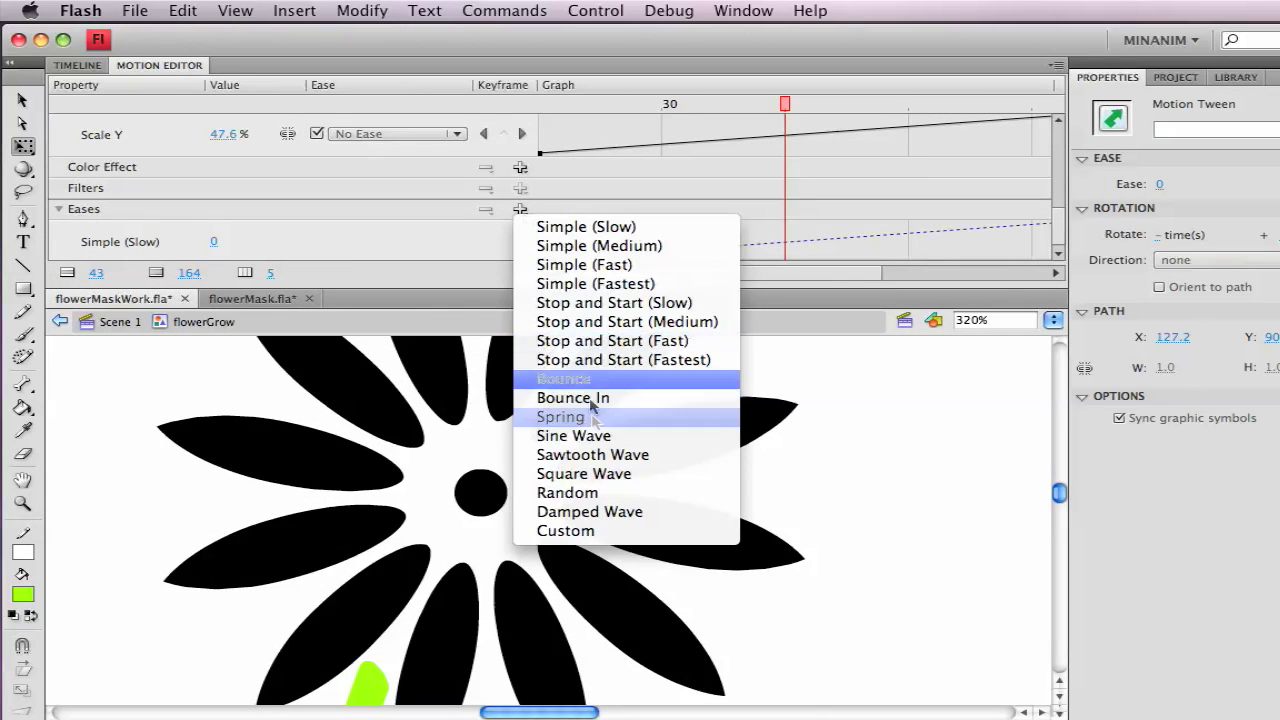
{"action": "left_click", "coordinate": [591, 420]}
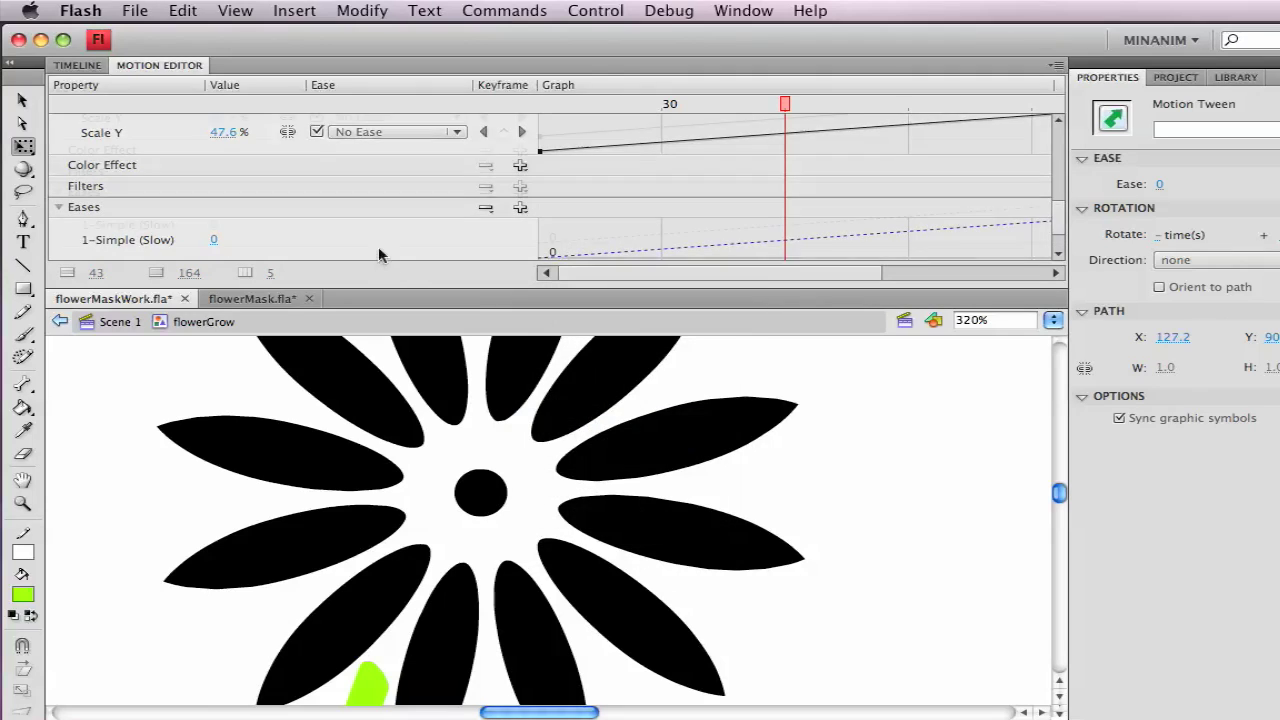
{"action": "scroll", "coordinate": [380, 246], "scroll_direction": "down", "scroll_amount": 2}
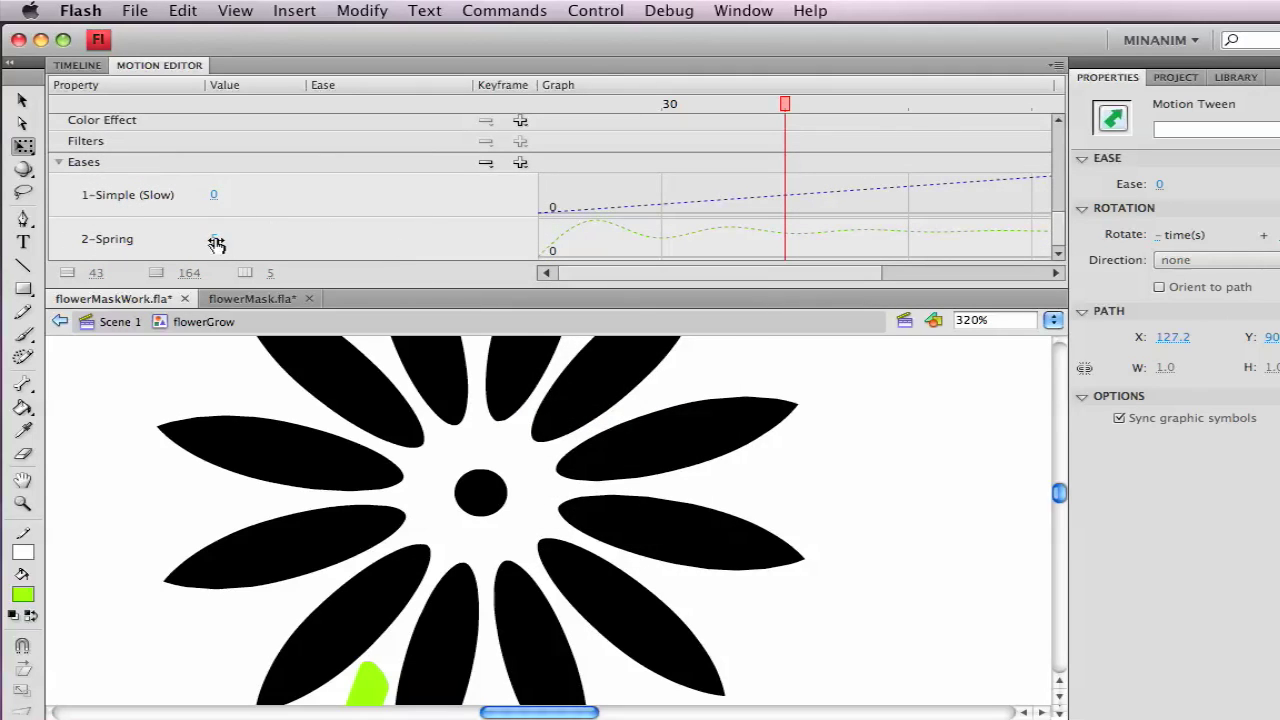
{"action": "left_click", "coordinate": [212, 239]}
{"action": "type", "text": "0"}
{"action": "key", "text": "Return"}
{"action": "left_click_drag", "start_coordinate": [203, 239], "coordinate": [208, 239]}
Step: Apply the 2-Spring ease to Scale X and Scale Y, then play from frame 30
{"action": "scroll", "coordinate": [1058, 243], "scroll_direction": "up", "scroll_amount": 10}
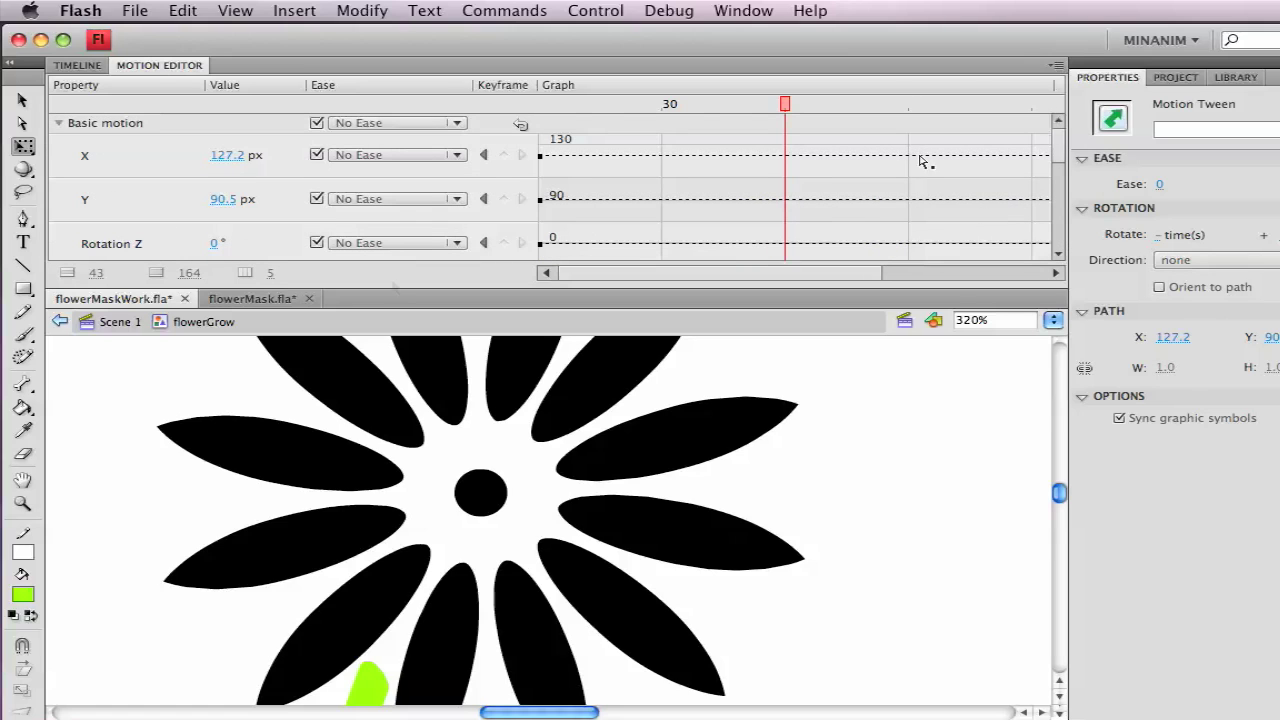
{"action": "left_click", "coordinate": [58, 122]}
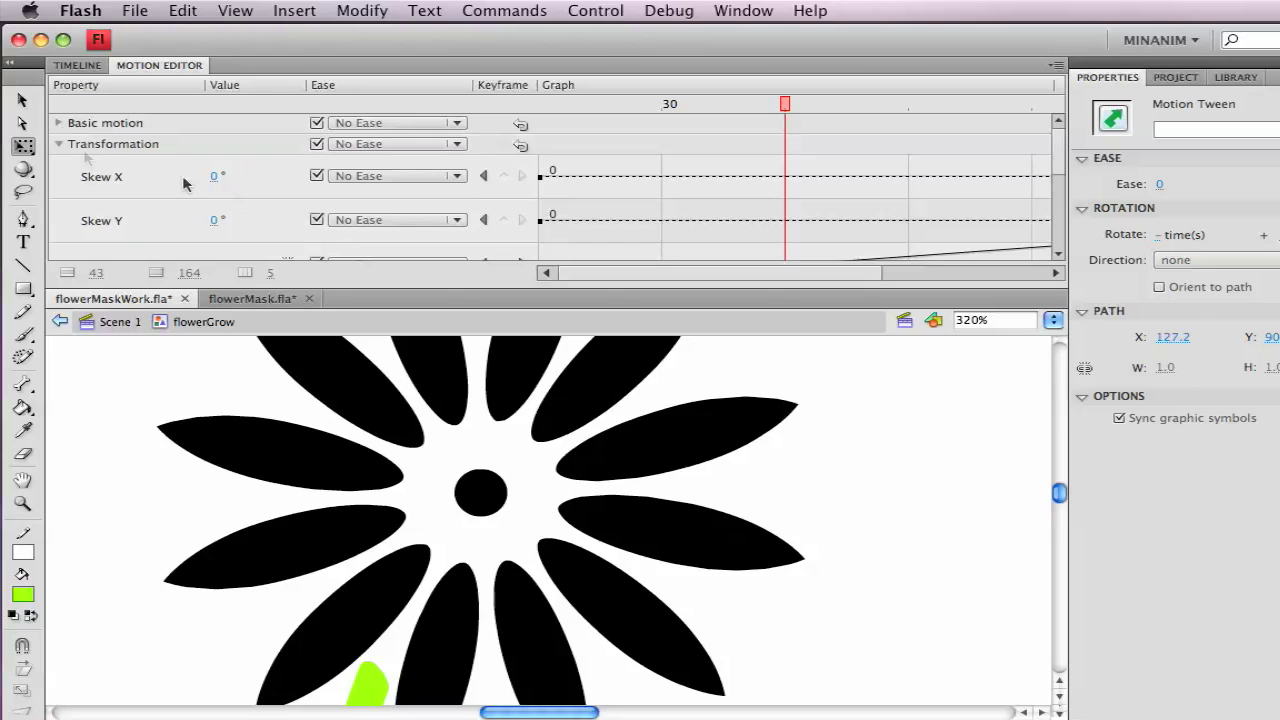
{"action": "left_click_drag", "start_coordinate": [1060, 152], "coordinate": [1060, 194]}
{"action": "left_click", "coordinate": [370, 168]}
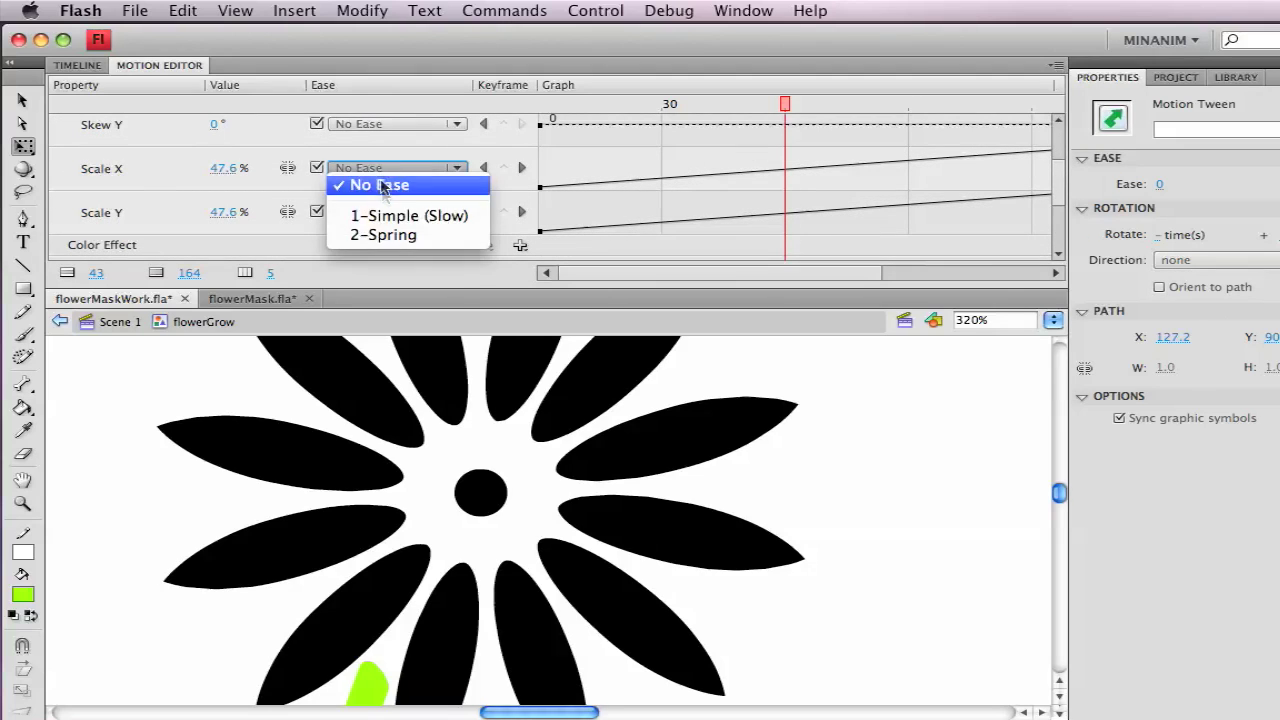
{"action": "left_click", "coordinate": [385, 234]}
{"action": "left_click", "coordinate": [392, 212]}
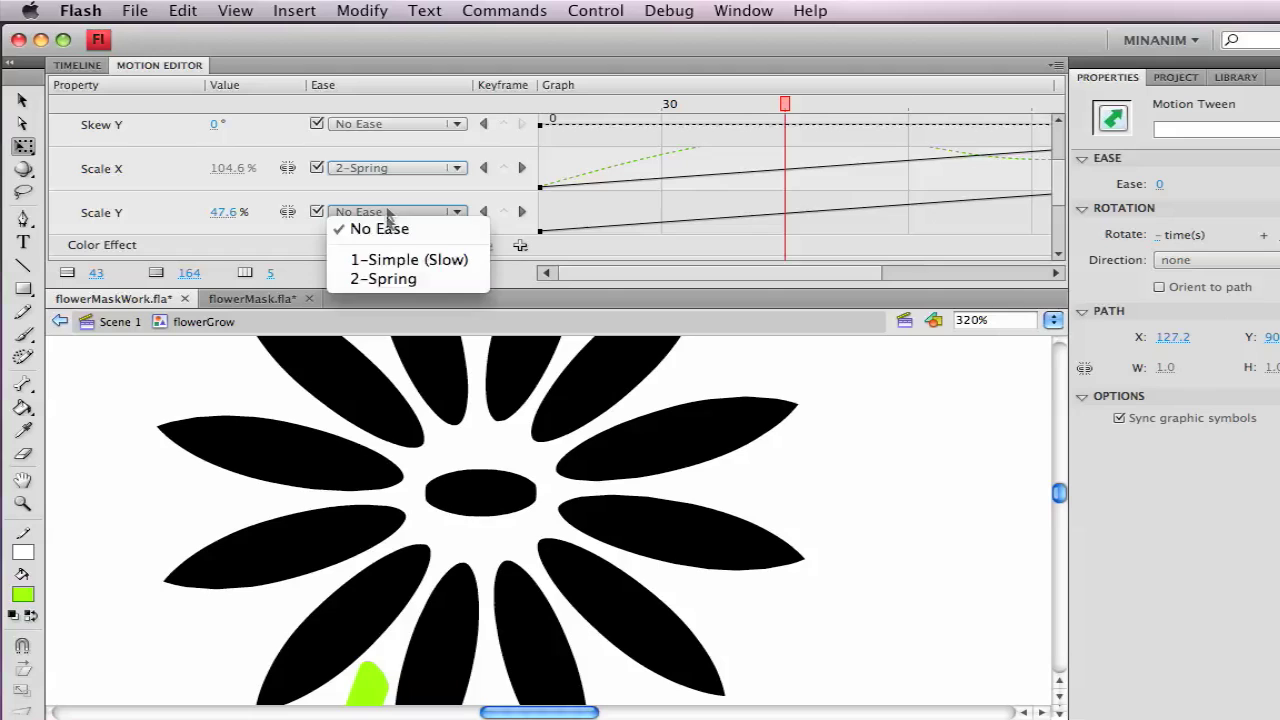
{"action": "left_click", "coordinate": [398, 279]}
{"action": "left_click_drag", "start_coordinate": [785, 104], "coordinate": [661, 104]}
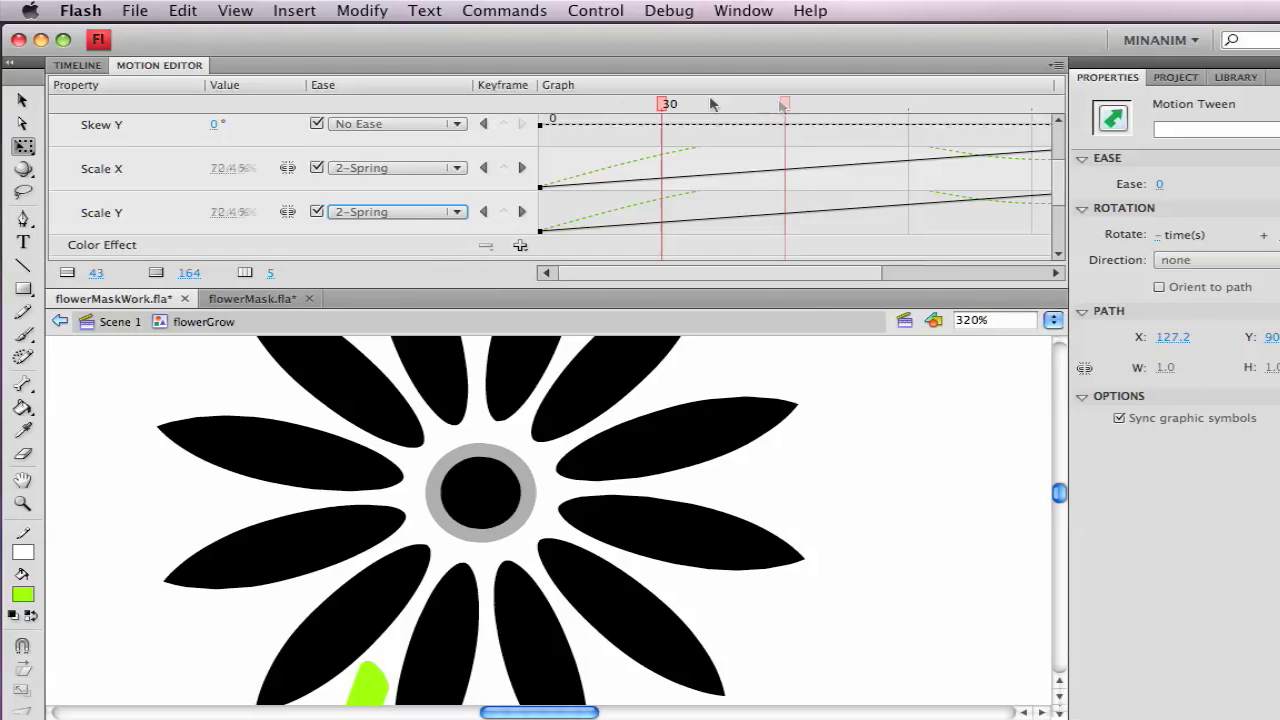
{"action": "key", "text": "Return"}
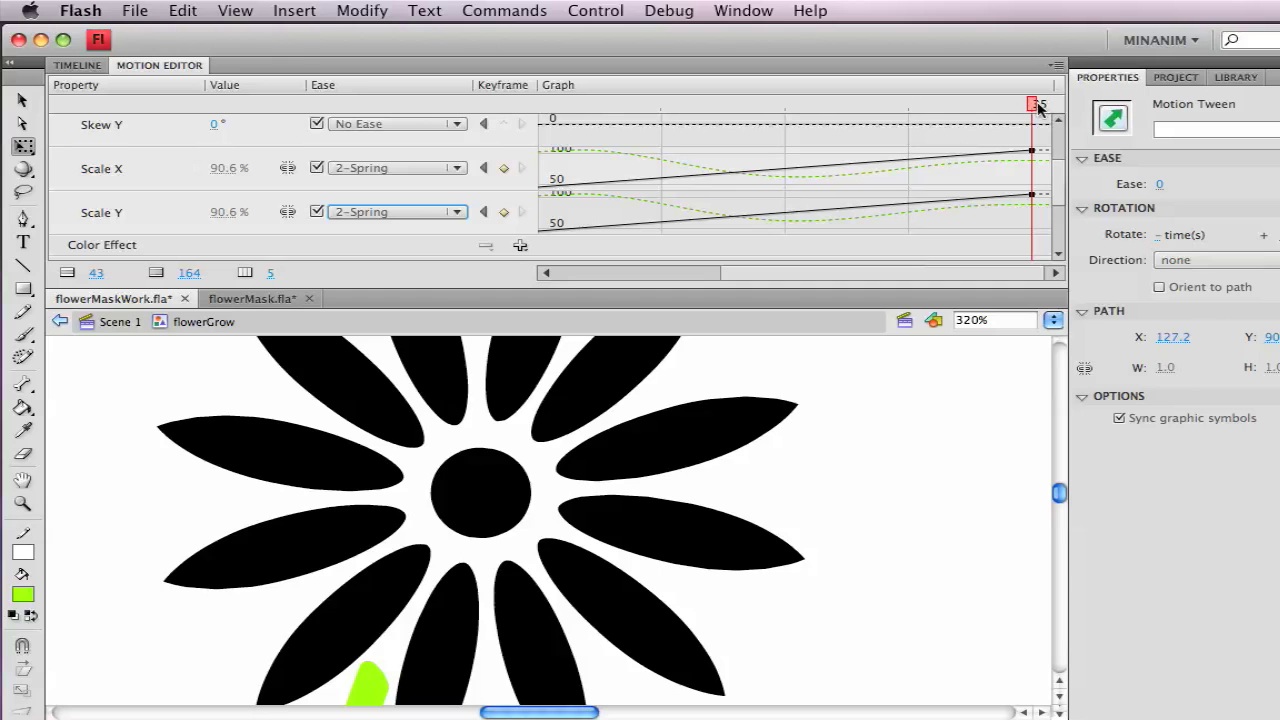
Step: Test the movie to preview the springy centre, then close the preview window
{"action": "key", "text": "super+Return"}
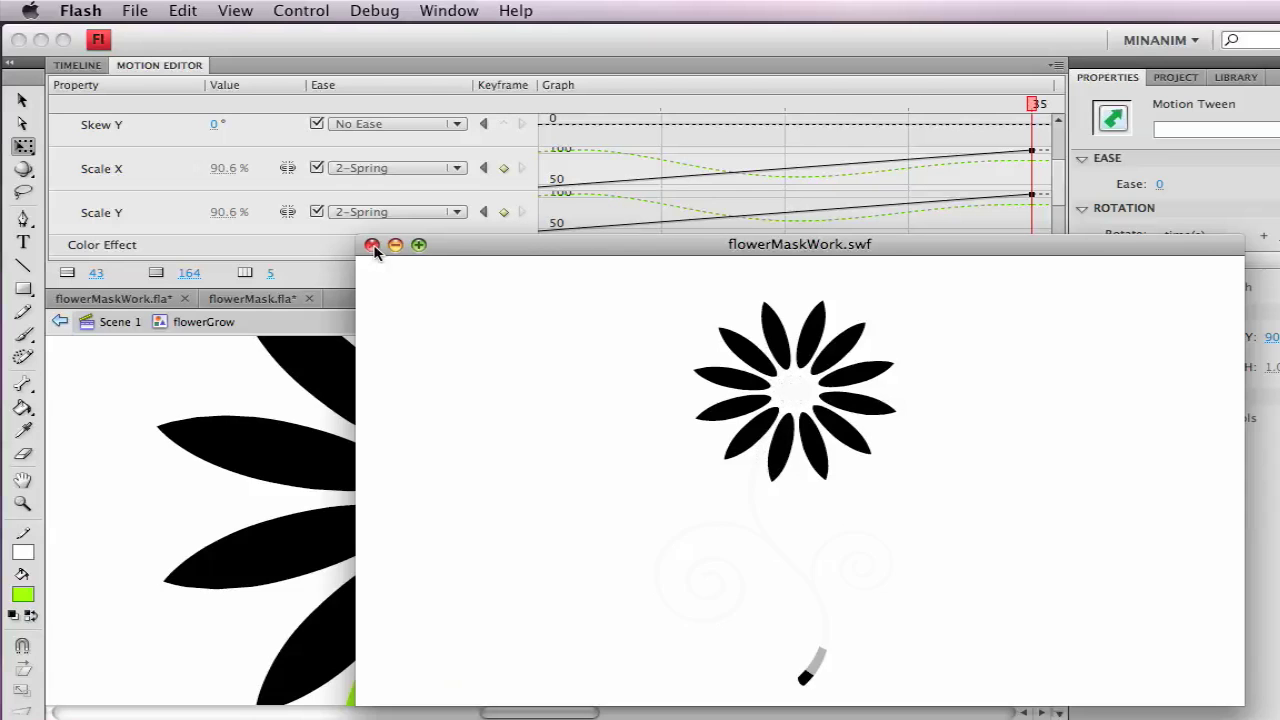
{"action": "left_click", "coordinate": [372, 245]}
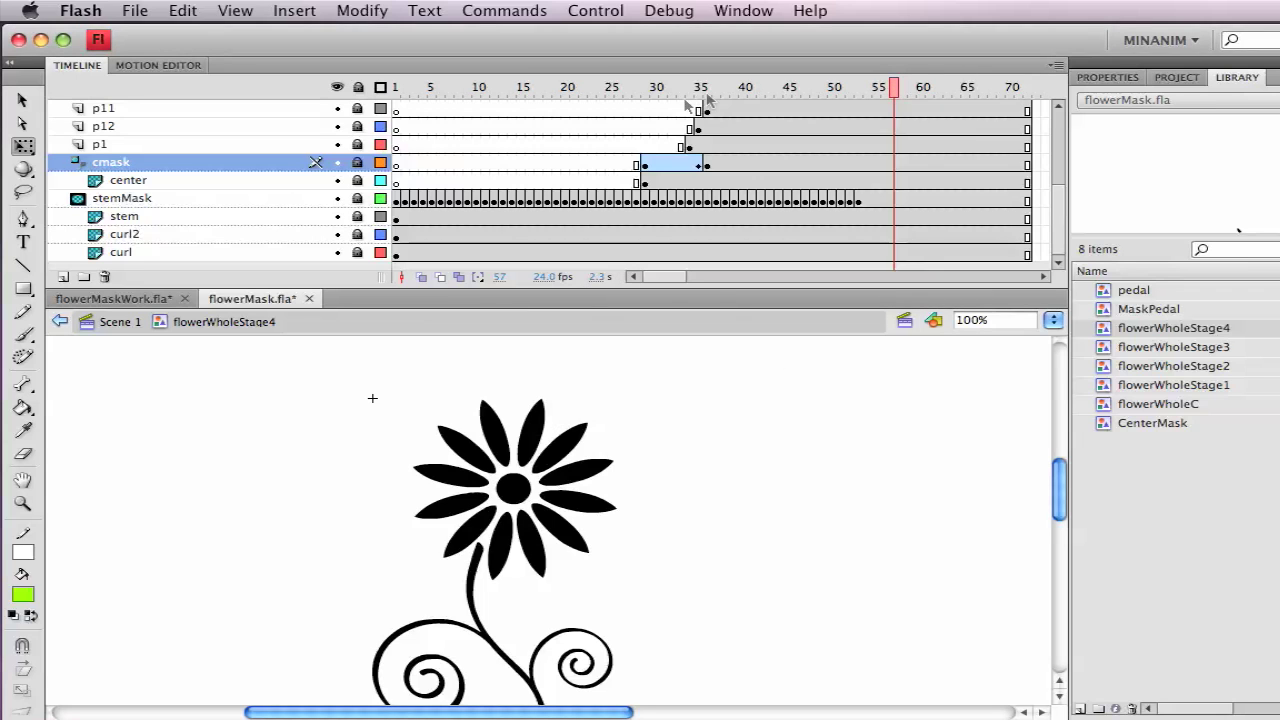
Step: Scrub the flowerWholeStage4 timeline forward and back to review the petal and mask animation
{"action": "left_click_drag", "start_coordinate": [704, 90], "coordinate": [884, 88]}
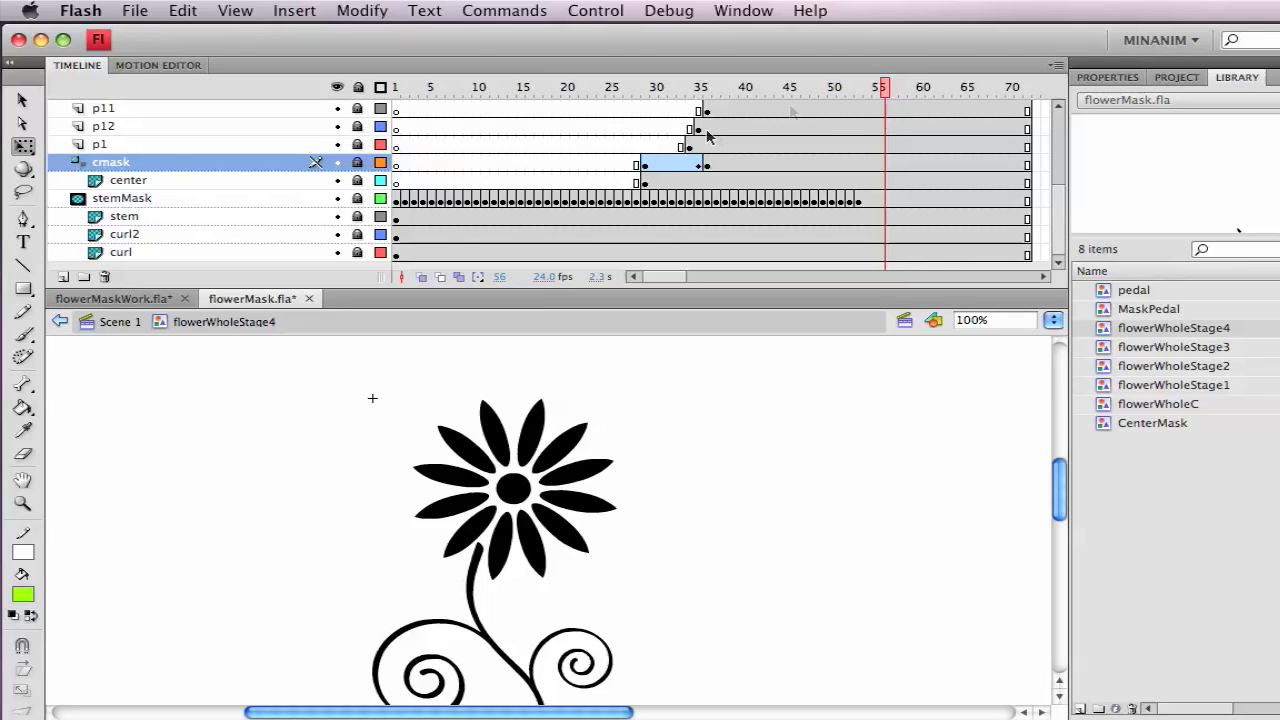
{"action": "mouse_move", "coordinate": [886, 88]}
{"action": "left_mouse_down"}
{"action": "mouse_move", "coordinate": [657, 90]}
{"action": "mouse_move", "coordinate": [886, 90]}
{"action": "left_mouse_up"}
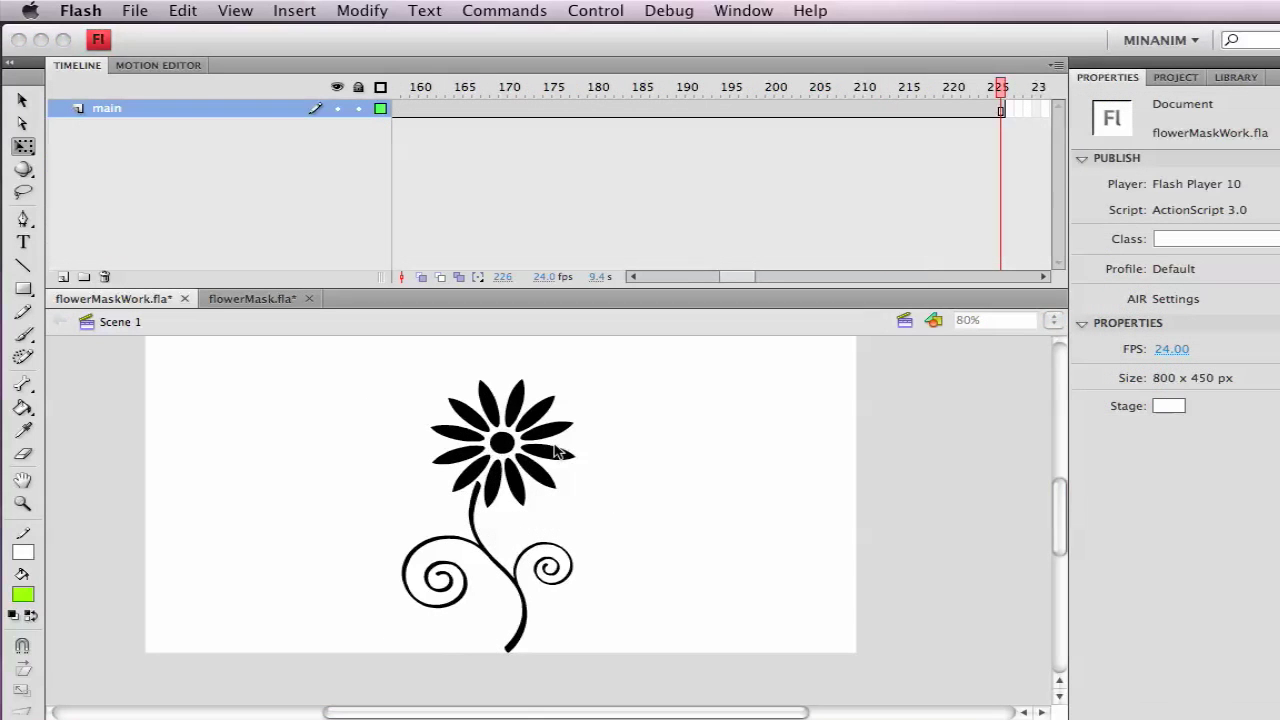
Step: Add two more flowerWholeStage4 instances from the Library, right and left of the first, then test the movie
{"action": "left_click", "coordinate": [558, 454]}
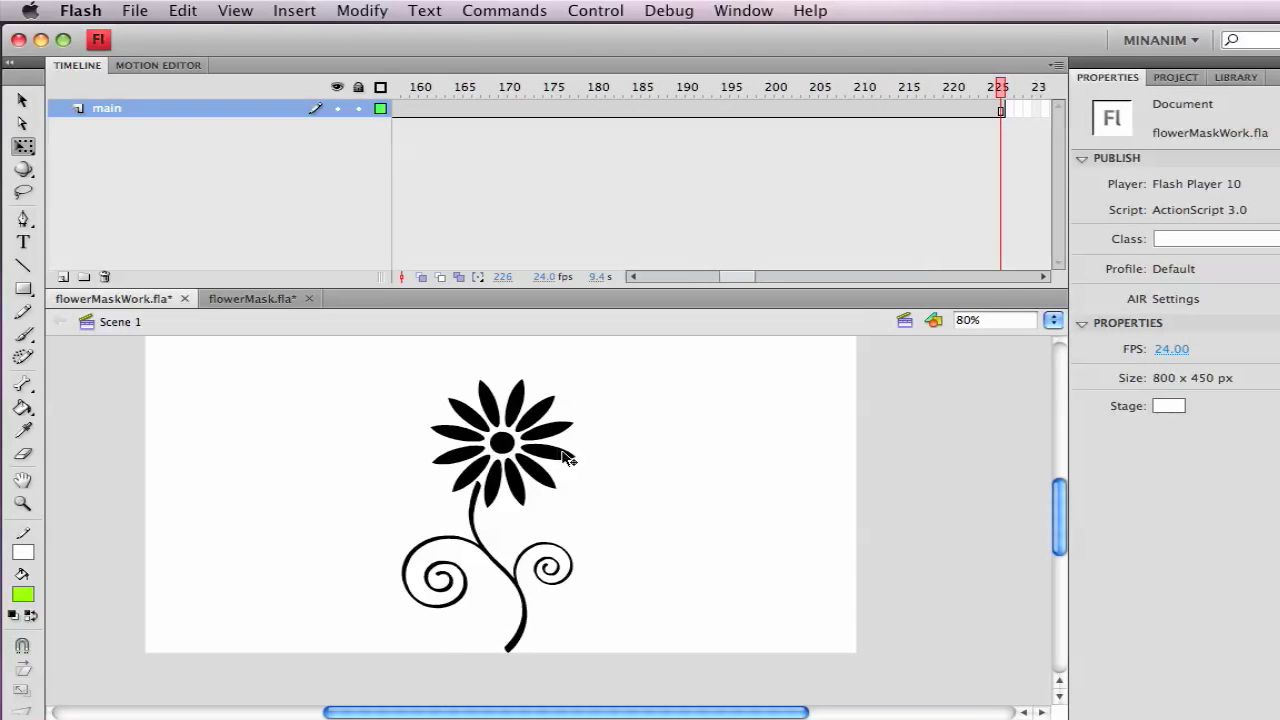
{"action": "left_click", "coordinate": [563, 463]}
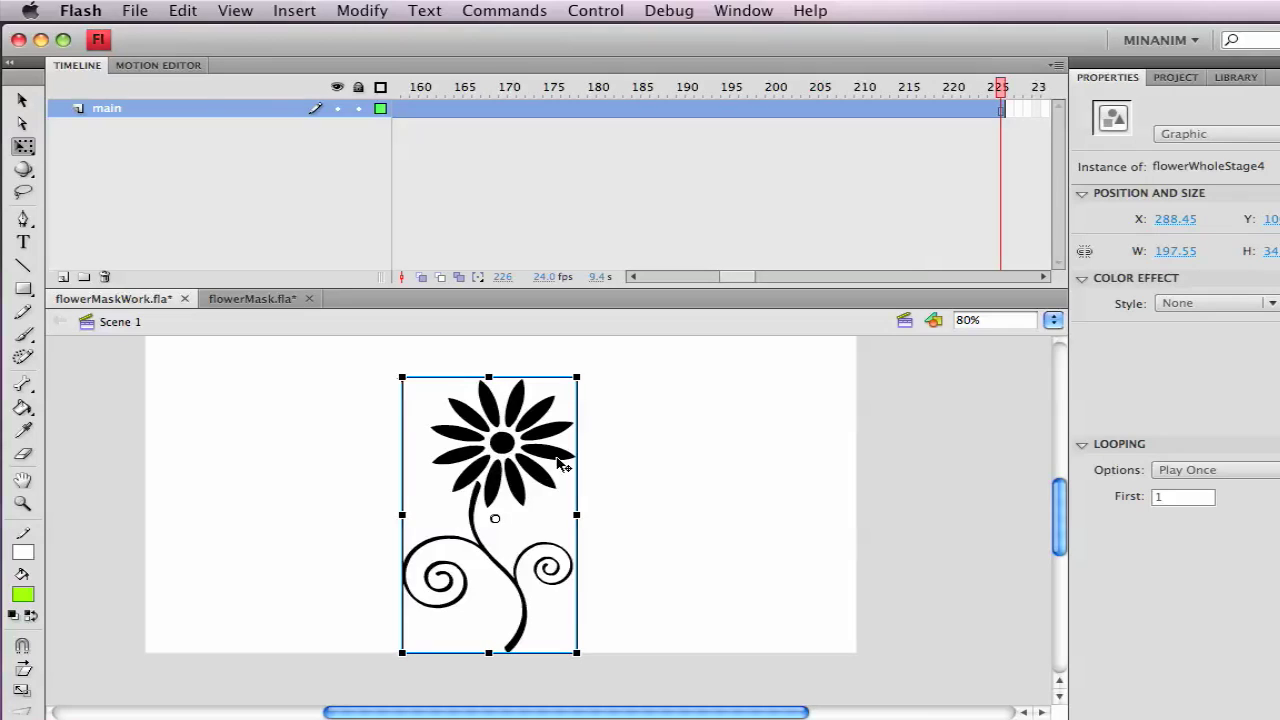
{"action": "key", "text": "super+l"}
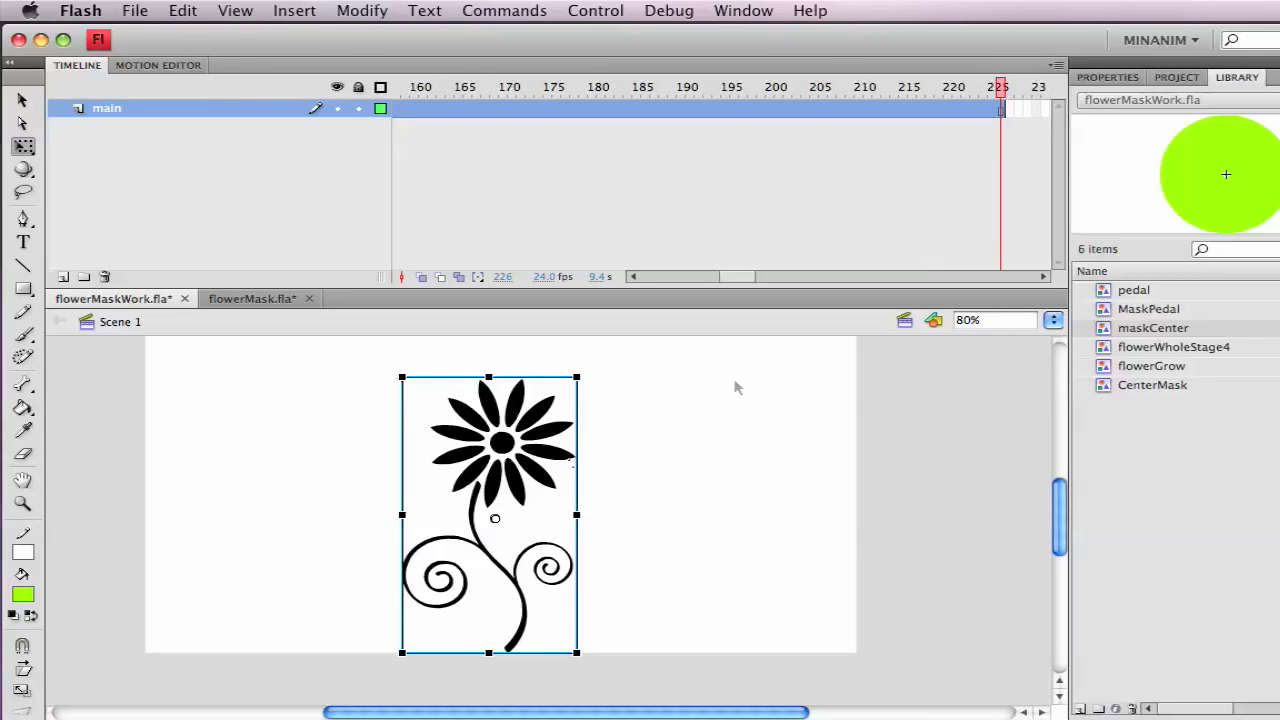
{"action": "left_click", "coordinate": [615, 455]}
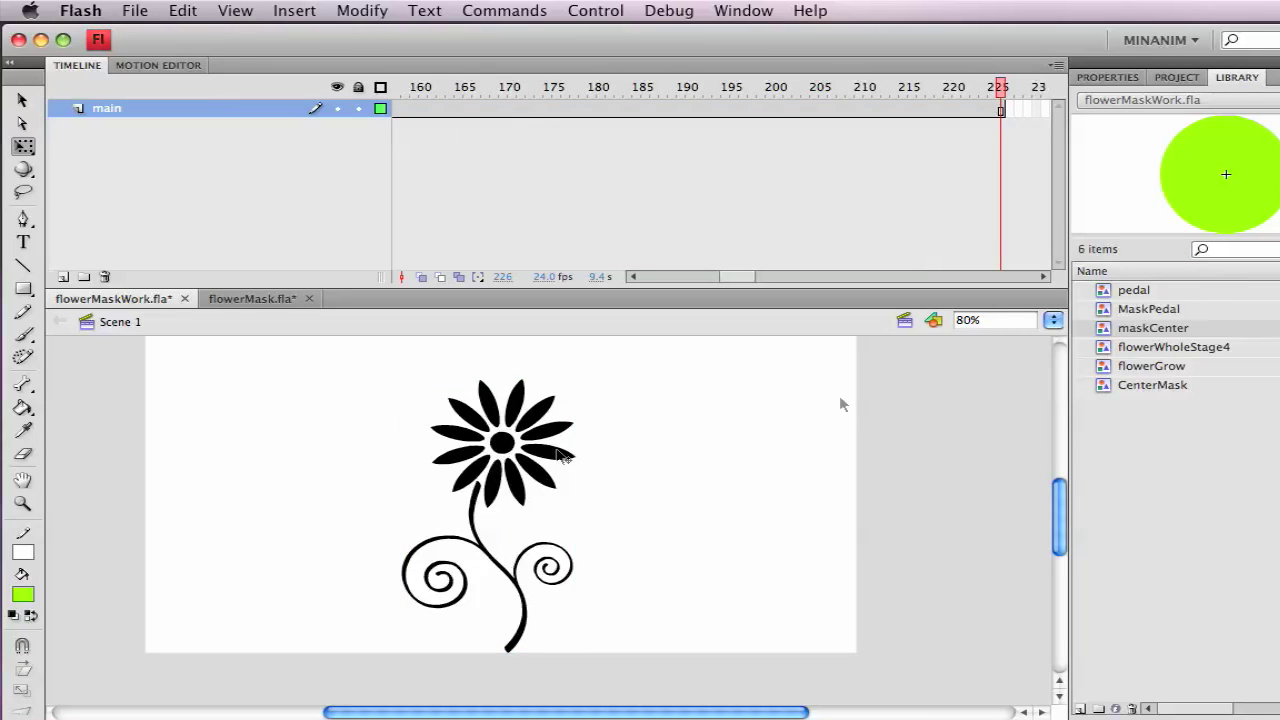
{"action": "left_click_drag", "start_coordinate": [1125, 350], "coordinate": [755, 453]}
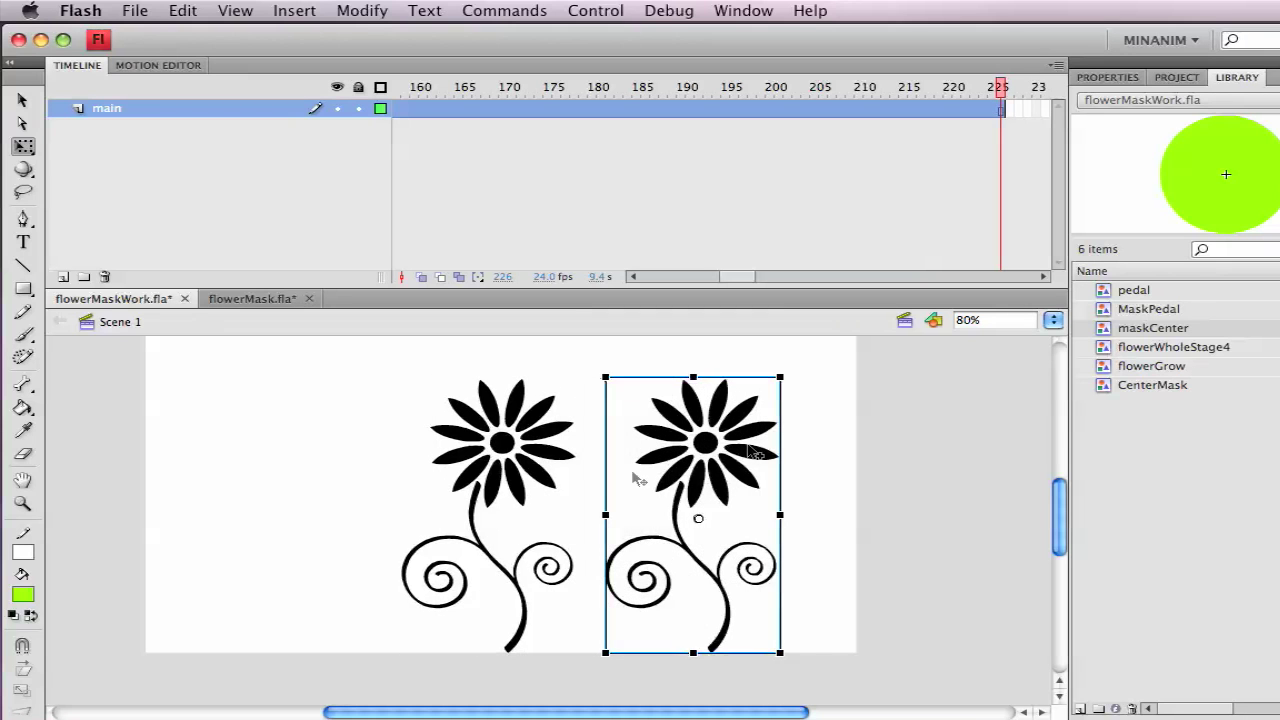
{"action": "left_click_drag", "start_coordinate": [529, 448], "coordinate": [314, 448]}
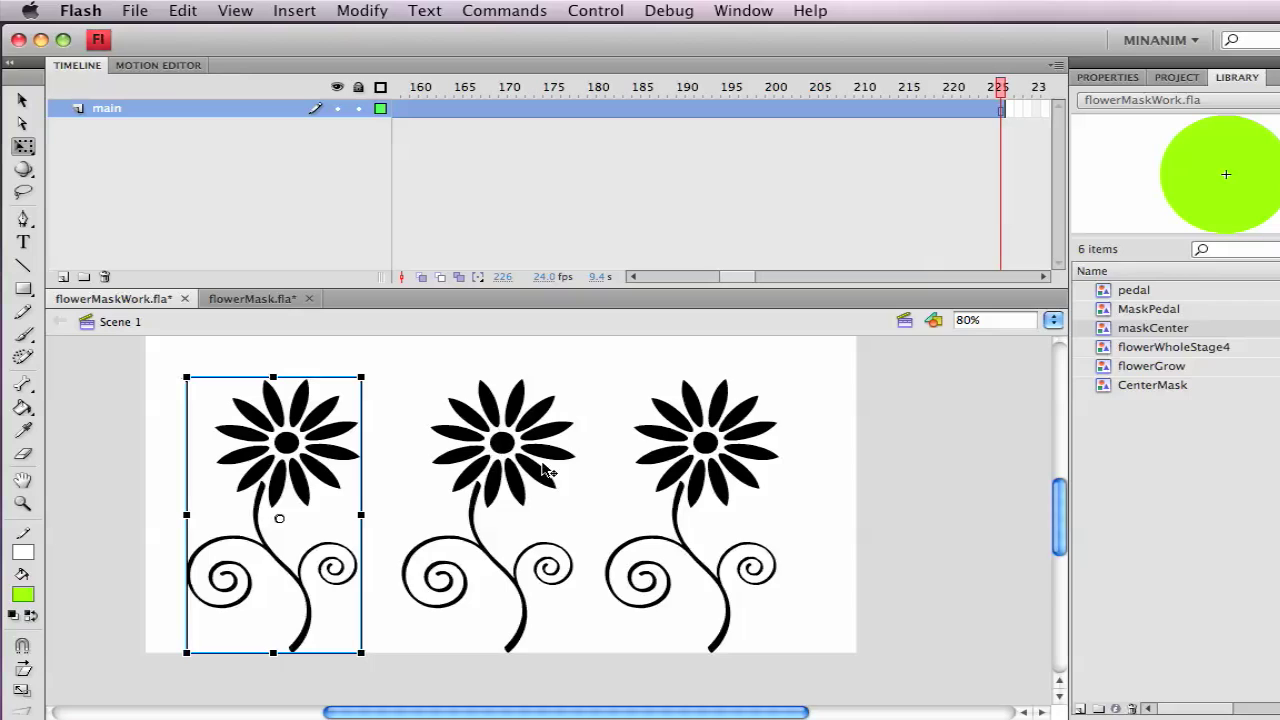
{"action": "key", "text": "super+Return"}
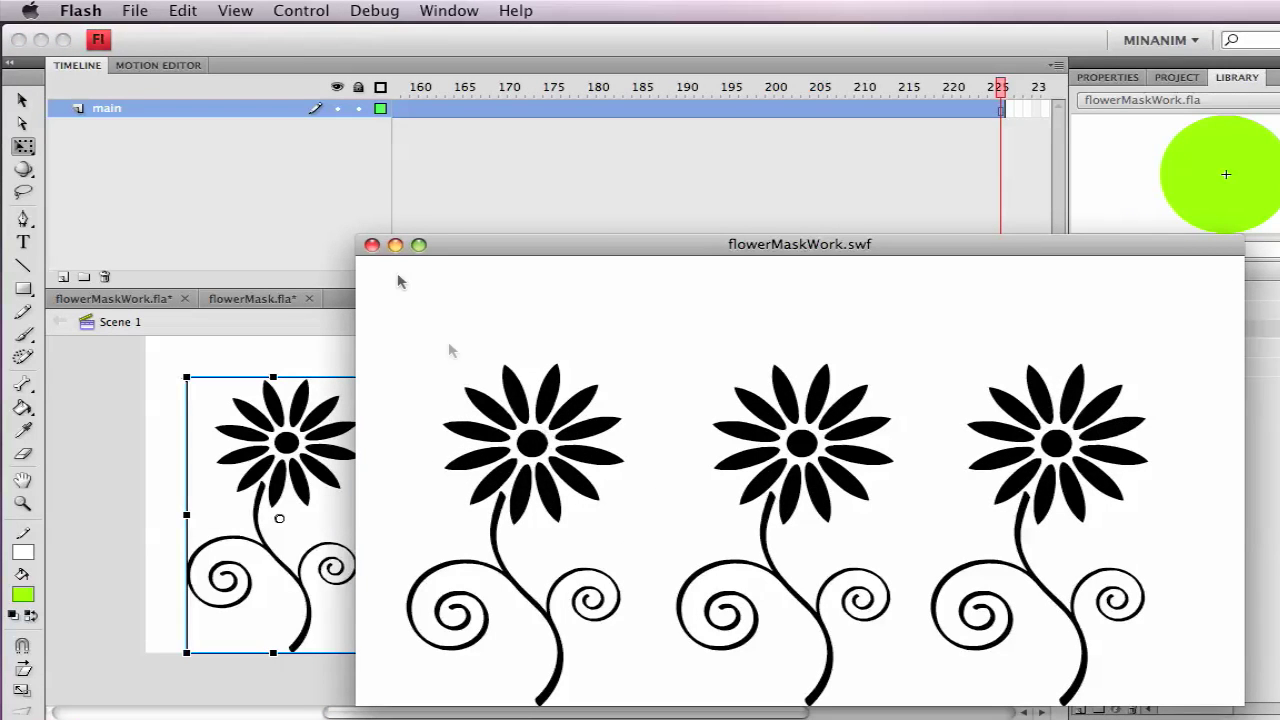
Step: Close the test movie and tint the middle flower lime green in Properties
{"action": "left_click", "coordinate": [371, 245]}
{"action": "left_click", "coordinate": [530, 447]}
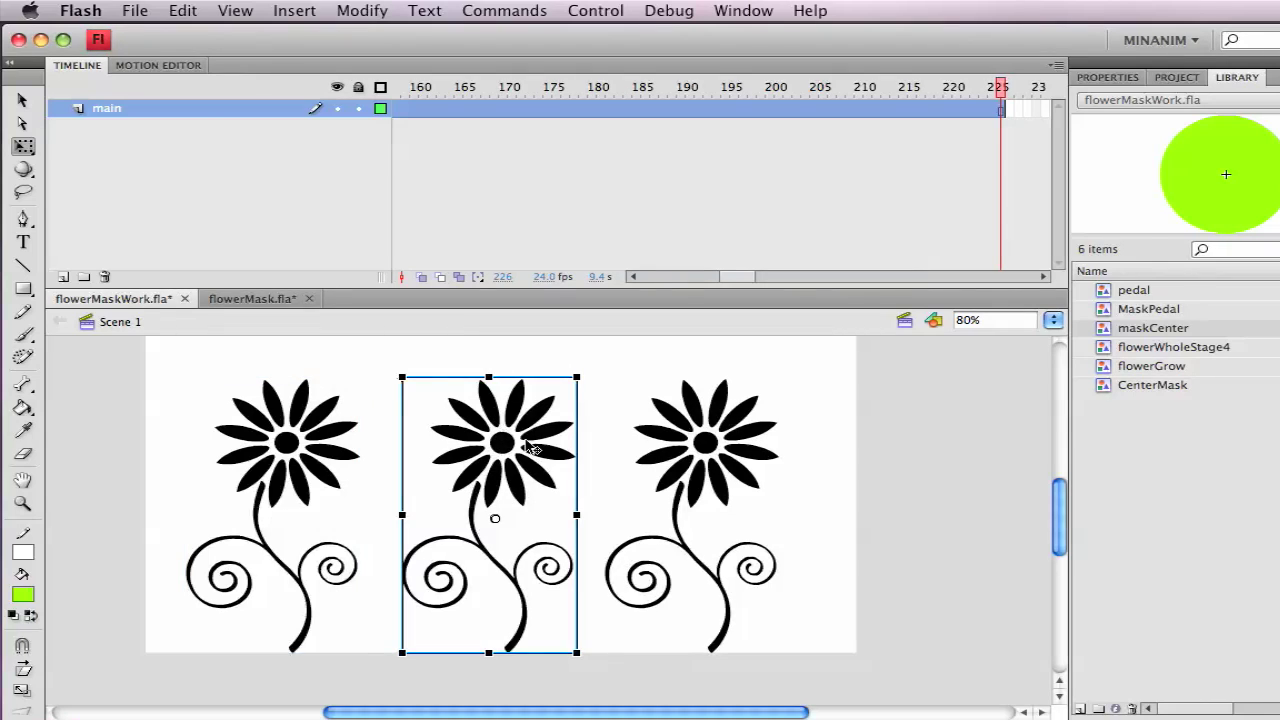
{"action": "left_click", "coordinate": [1110, 78]}
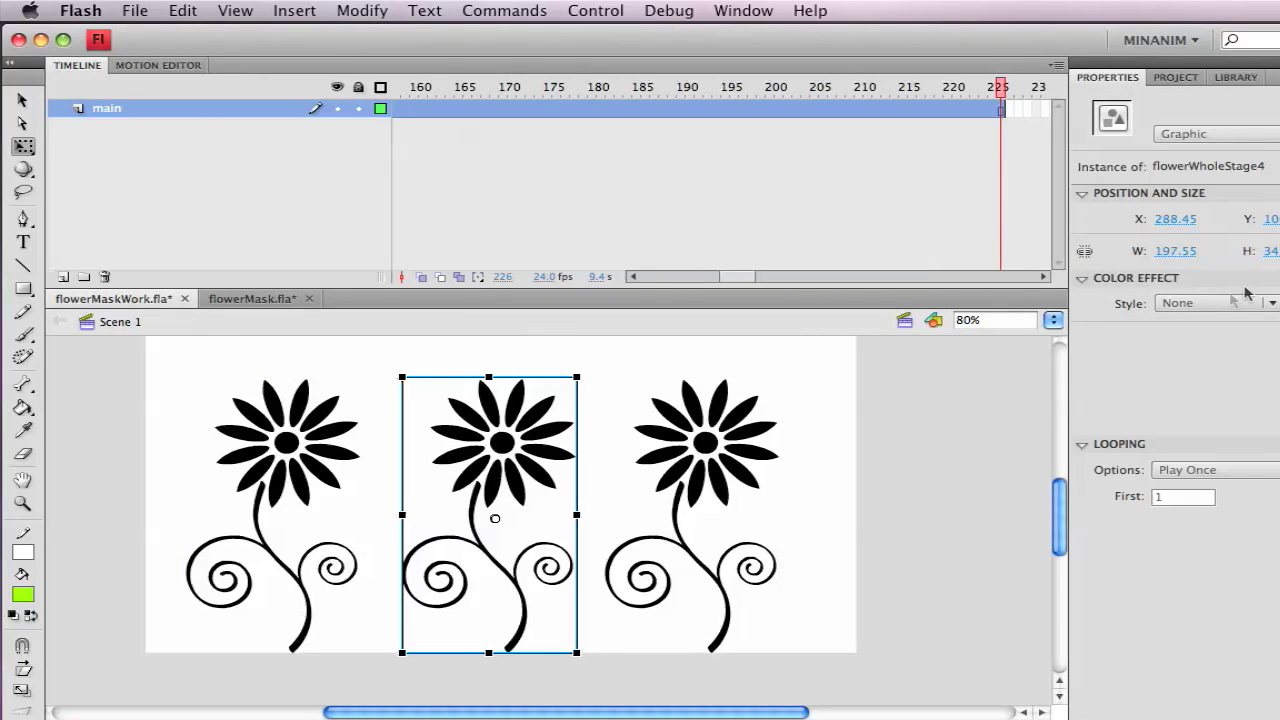
{"action": "left_click", "coordinate": [1240, 302]}
{"action": "left_click", "coordinate": [1234, 360]}
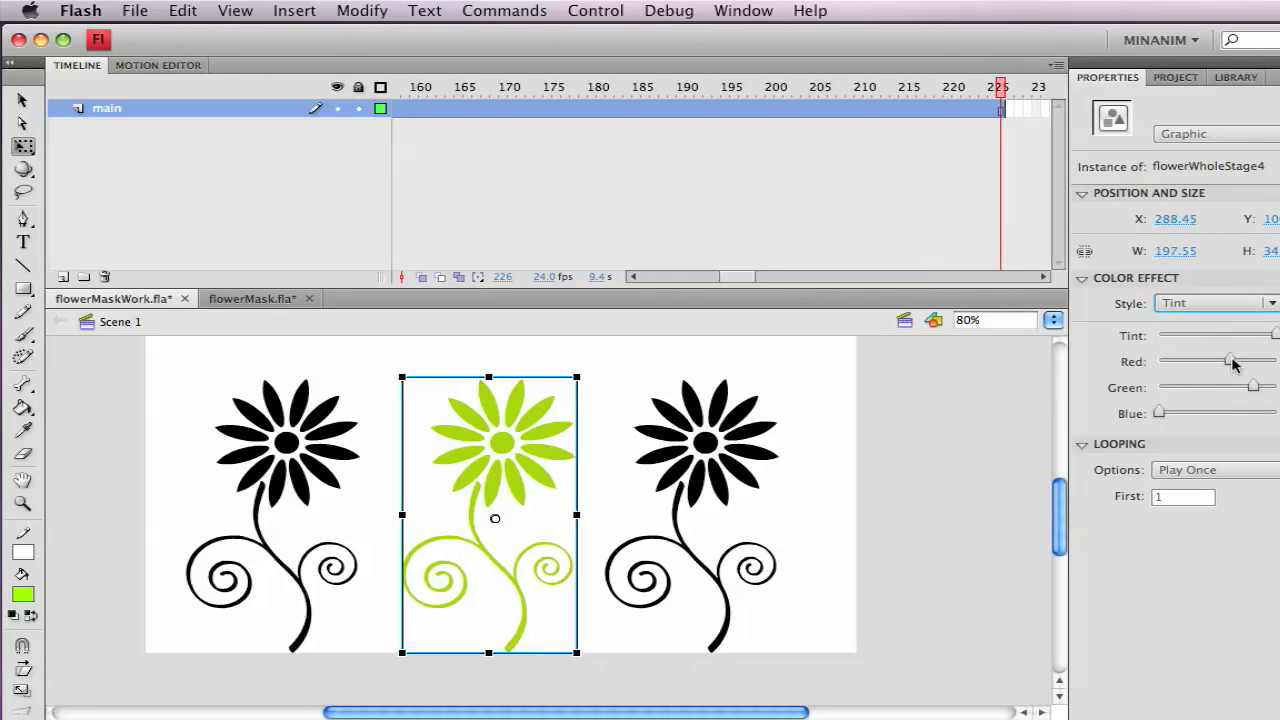
Step: Tint the right flower cyan, leaving the left flower black
{"action": "left_click", "coordinate": [766, 449]}
{"action": "left_click", "coordinate": [1186, 303]}
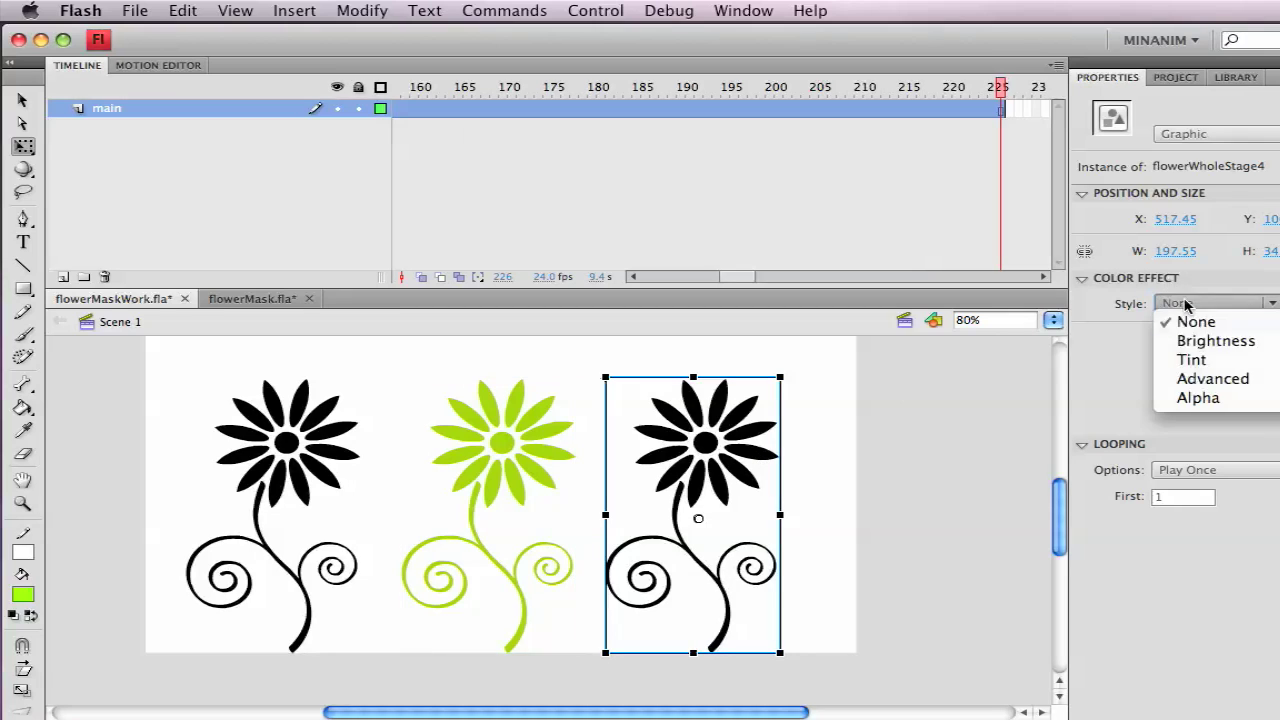
{"action": "left_click", "coordinate": [1190, 360]}
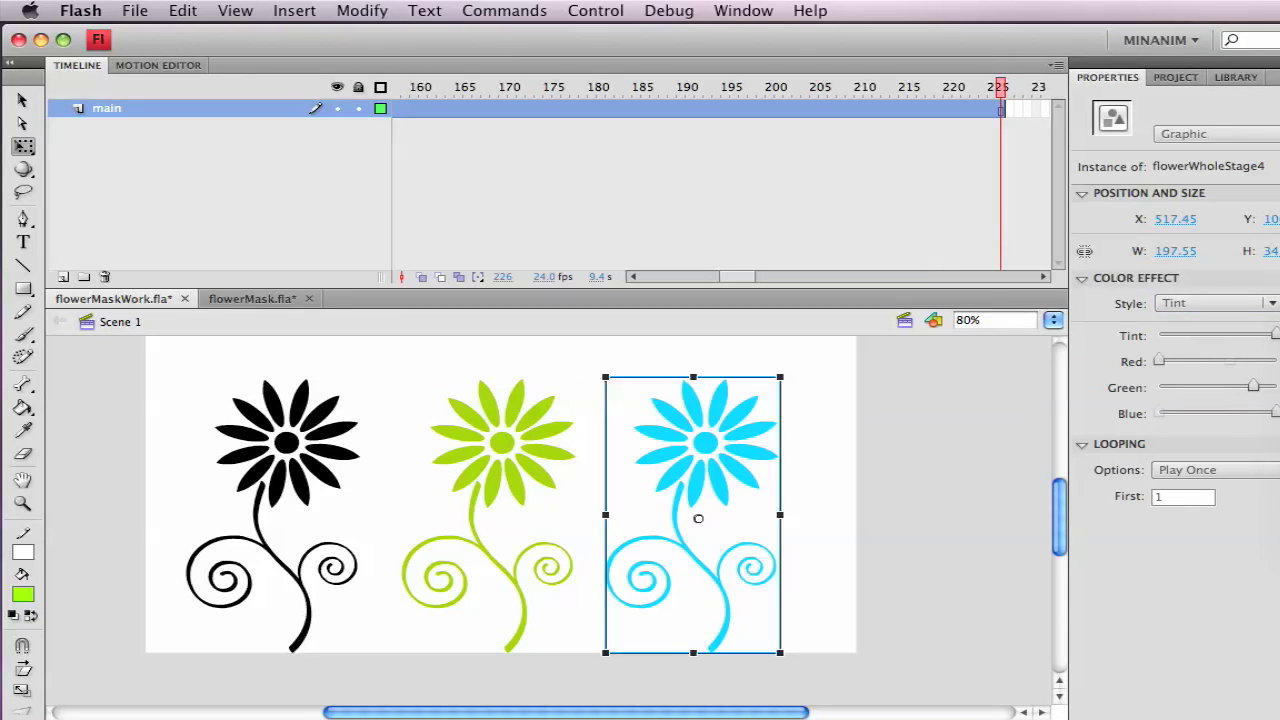
{"action": "left_click", "coordinate": [948, 434]}
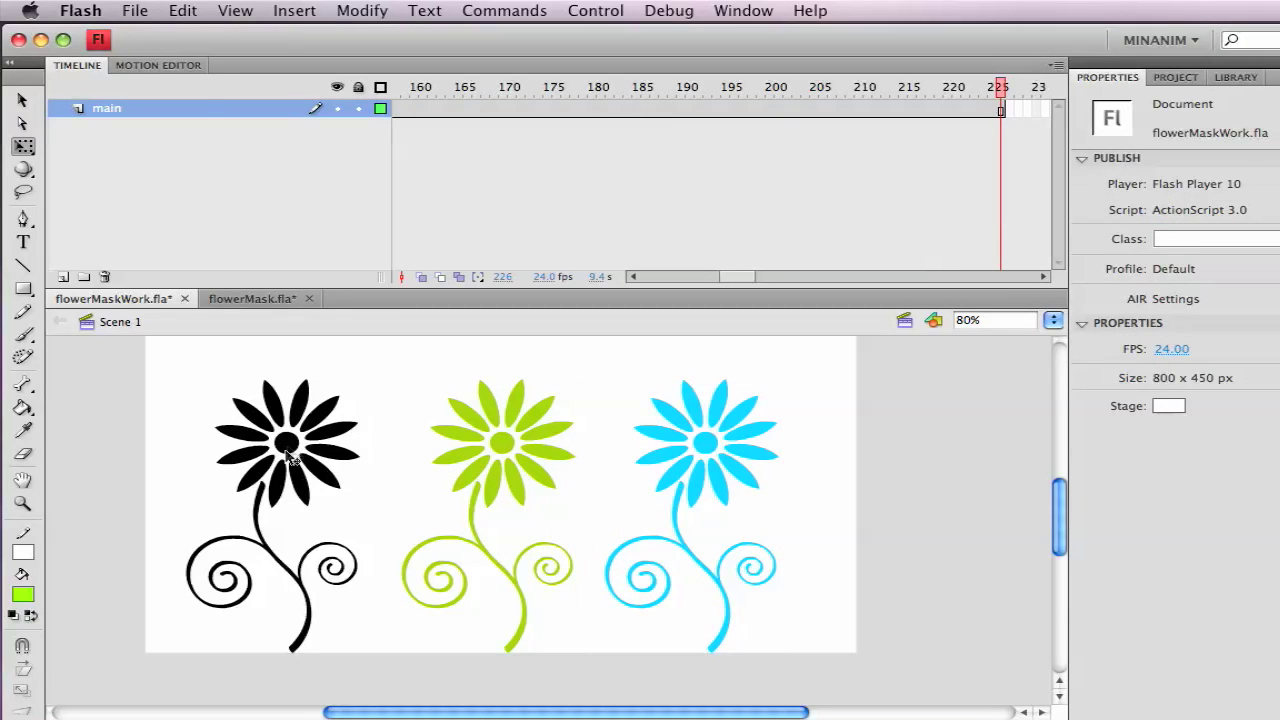
Step: Test the movie to watch the black, lime-green and cyan flowers draw in
{"action": "key", "text": "super+Return"}
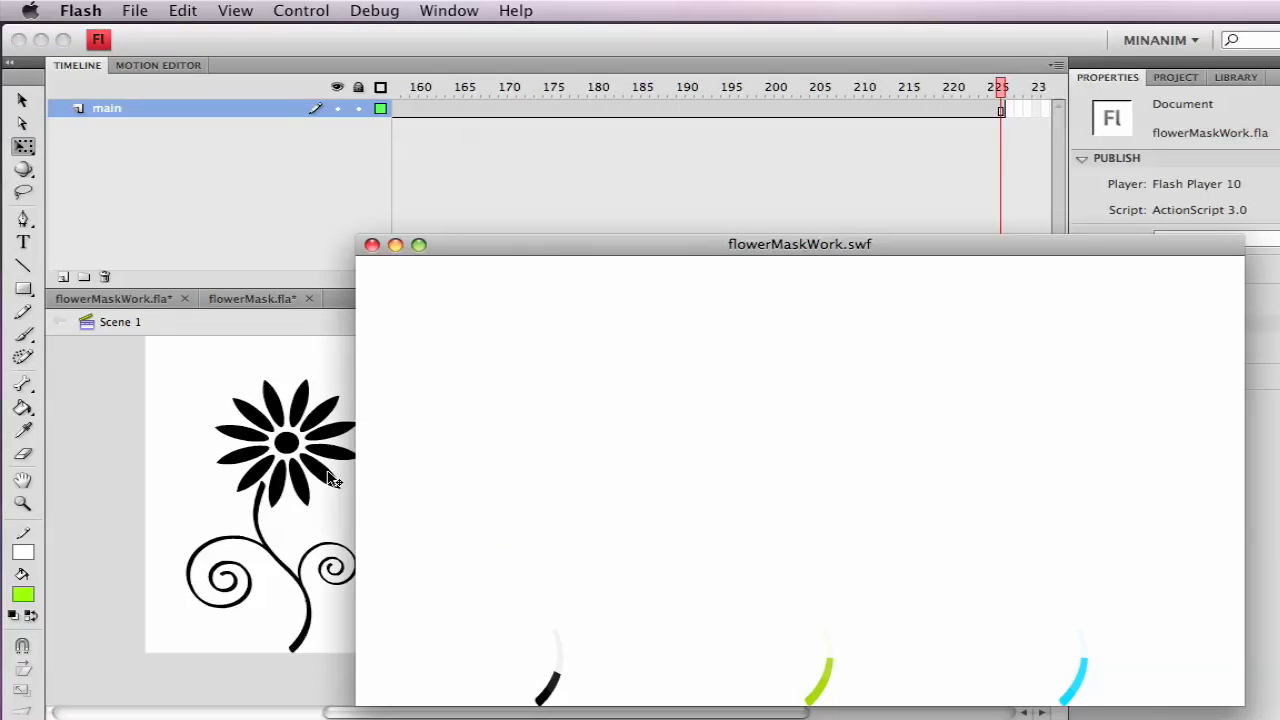